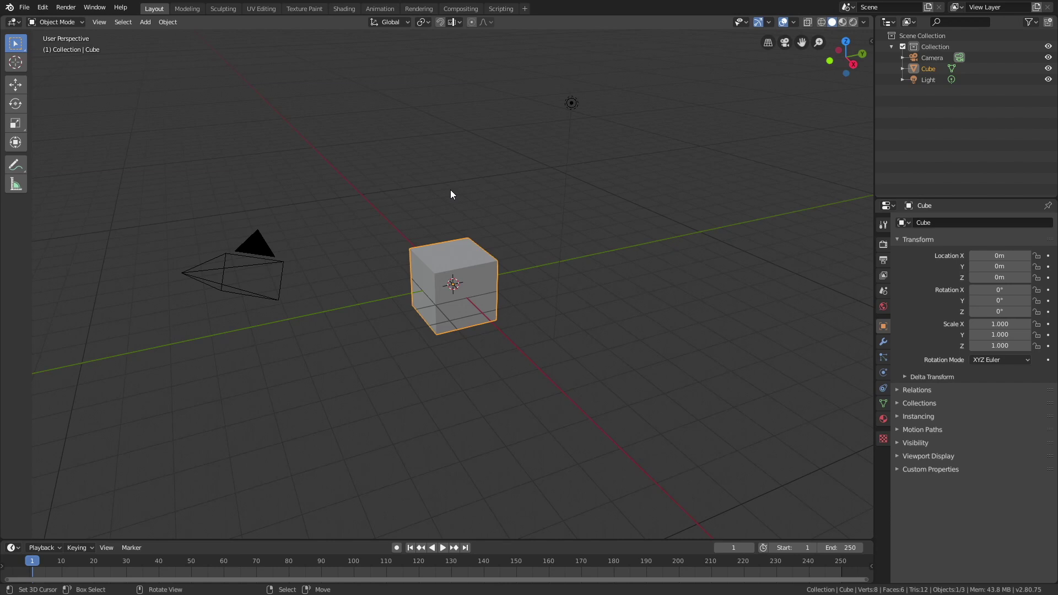
Delete the default cube from the scene.
key(x)
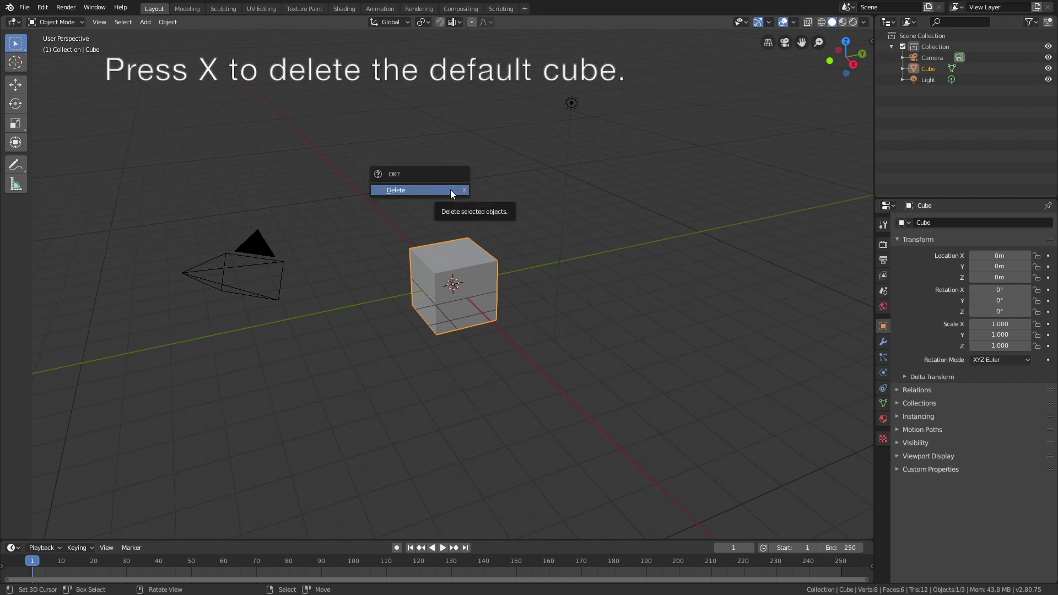
click(452, 190)
Change the existing light to a Sun light and set its strength to 15.
click(572, 105)
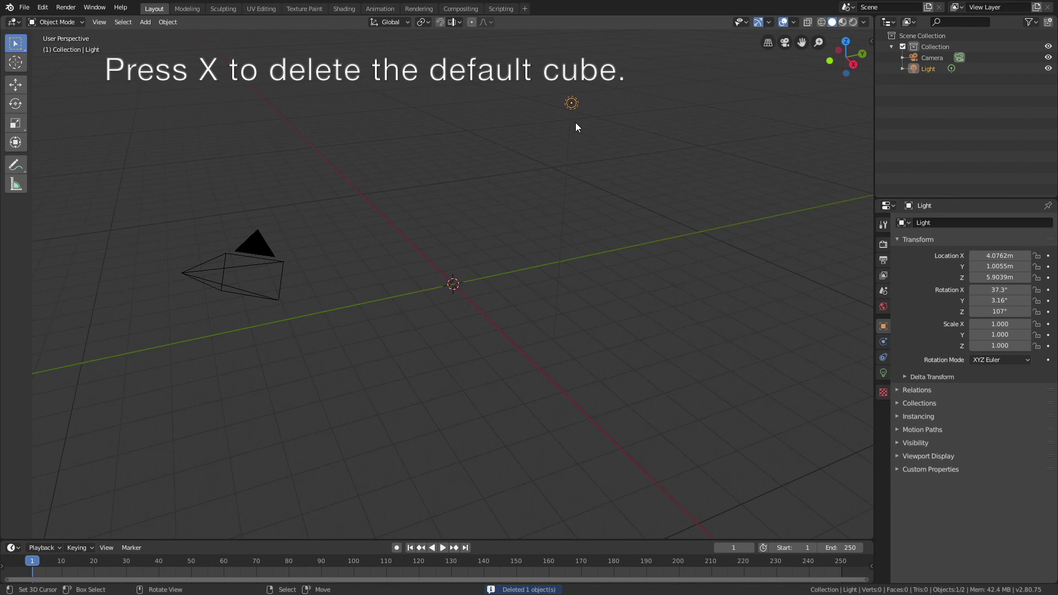
click(883, 372)
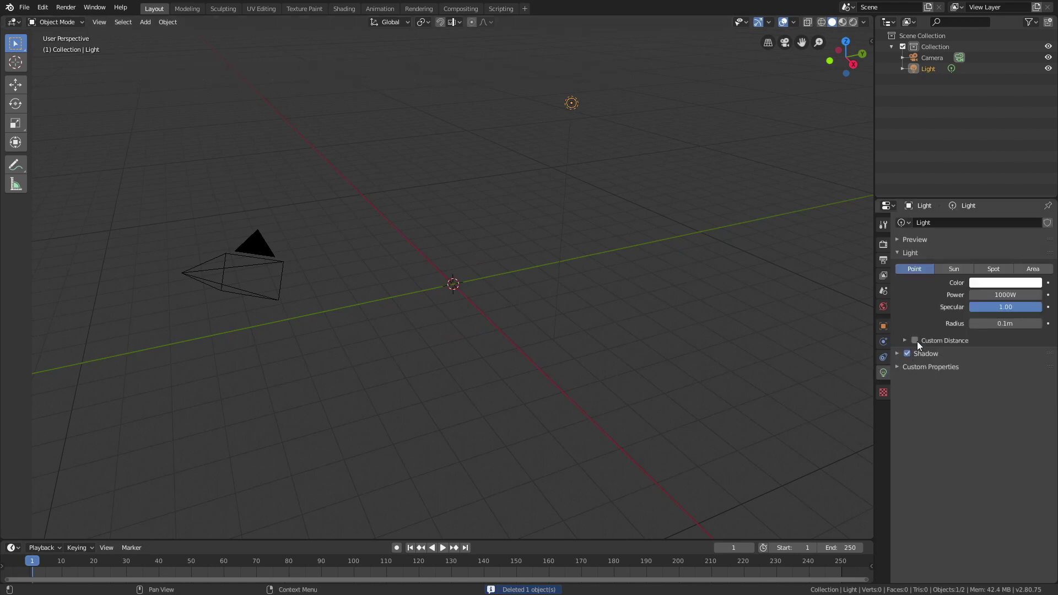
click(954, 269)
click(1000, 292)
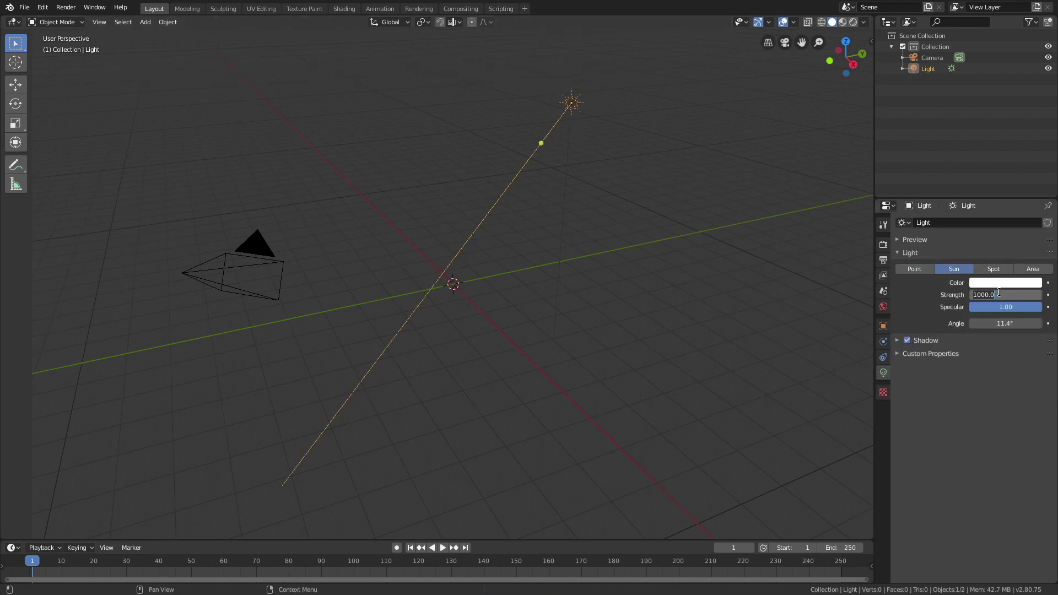
text(15)
key(Return)
Add an Environment Texture to the world background color and load bergen_4k.hdr from the HDRi_Lib_4k folder.
click(884, 307)
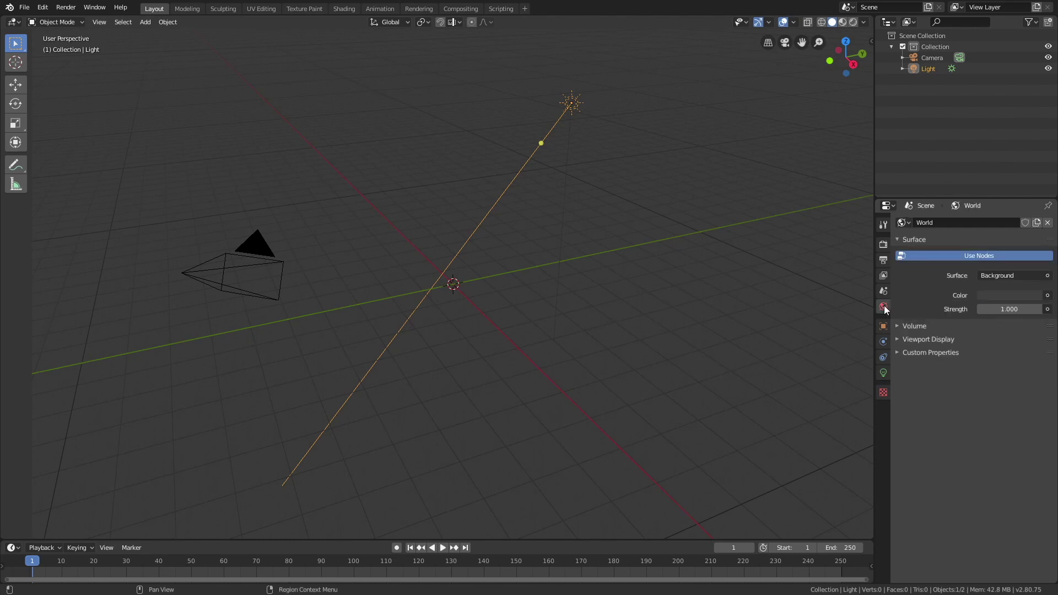
click(1047, 295)
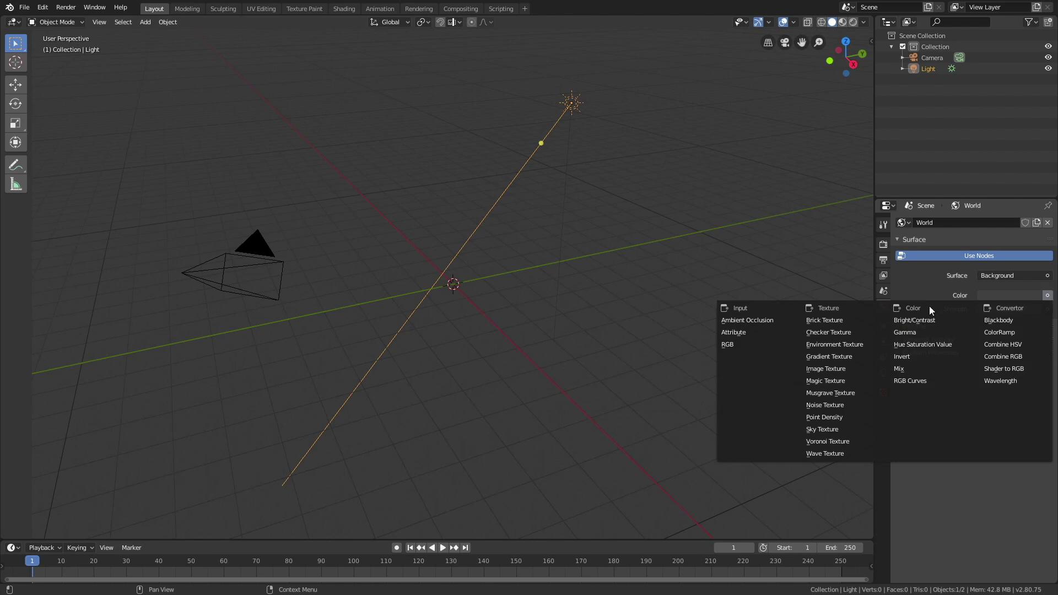
click(857, 345)
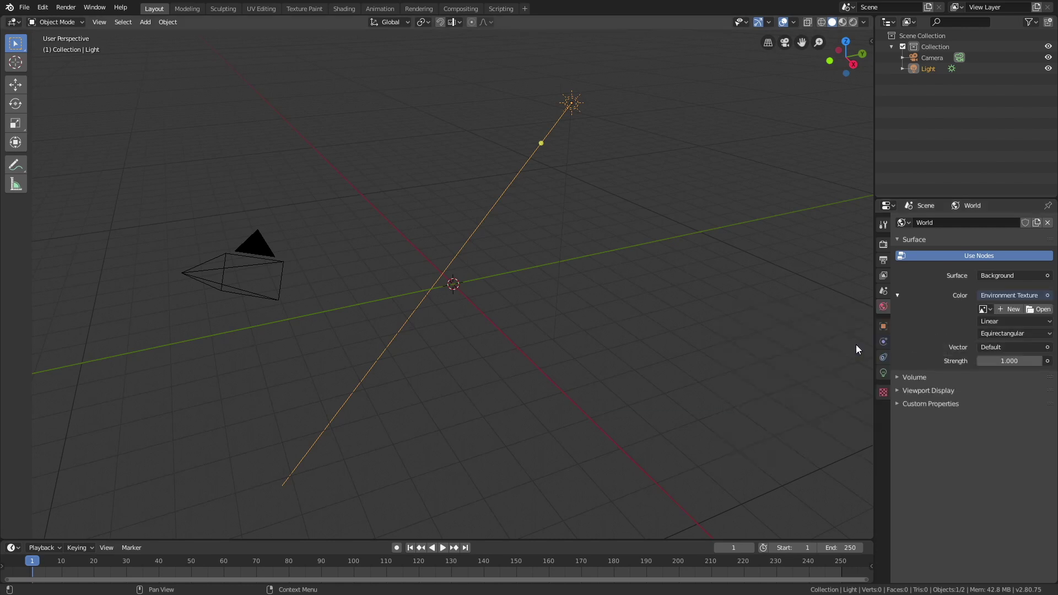
click(1036, 310)
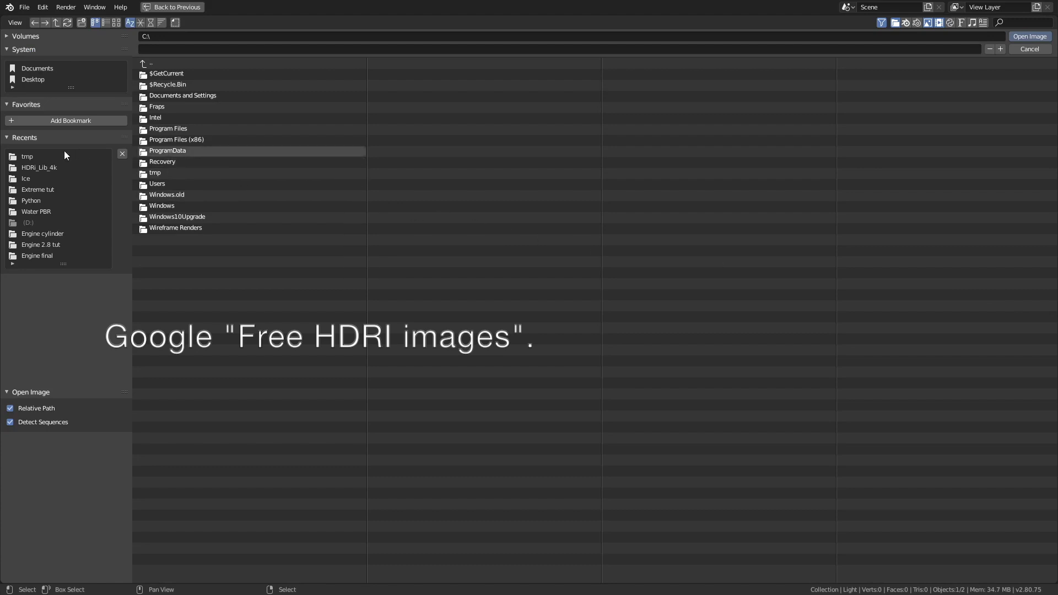
click(47, 168)
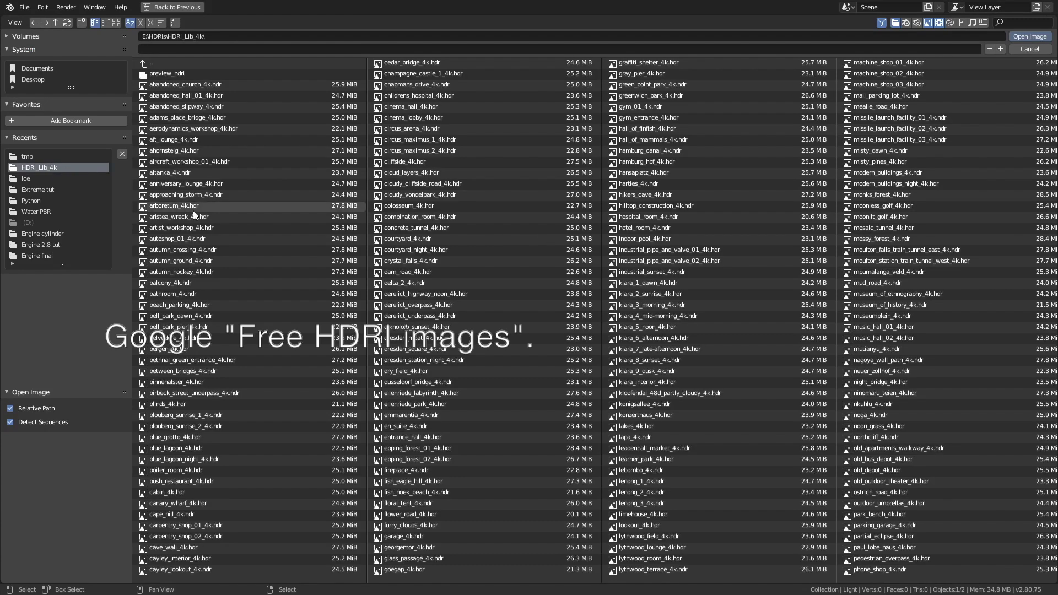
click(212, 346)
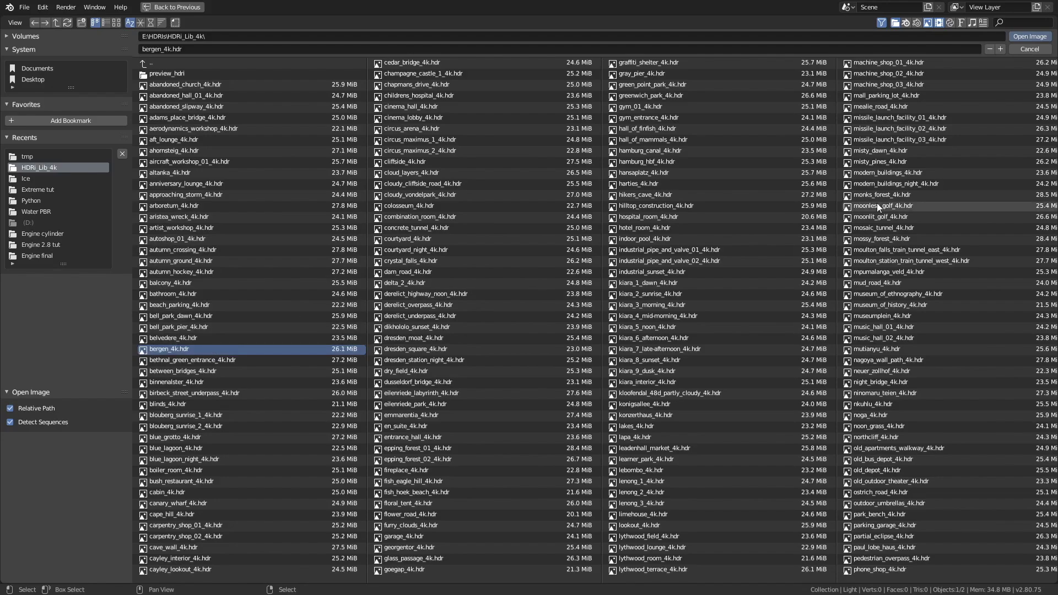
click(1030, 37)
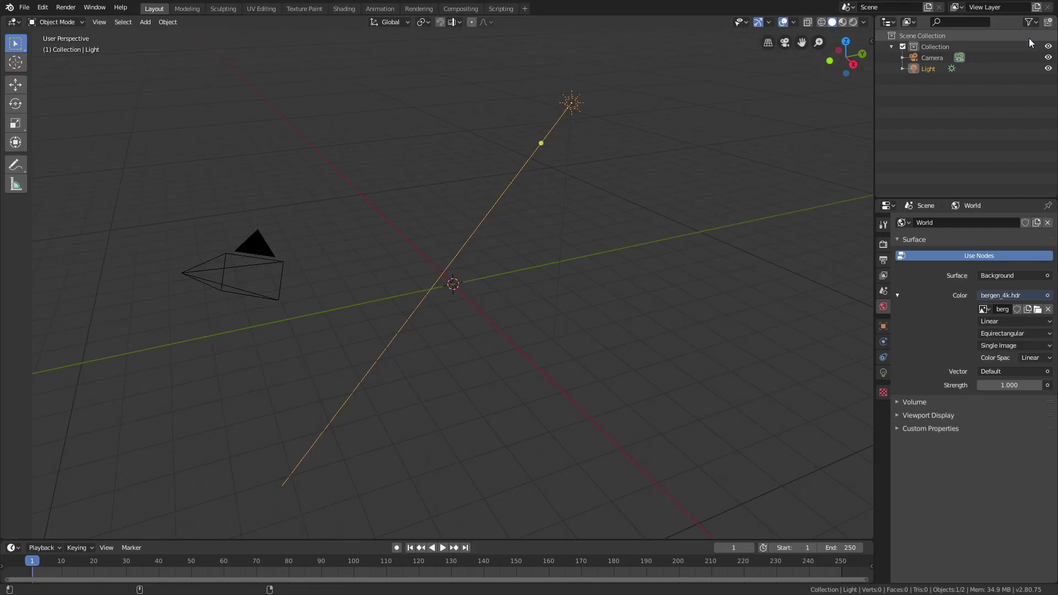
Switch the viewport to rendered shading and make the film background transparent in the render settings.
click(852, 23)
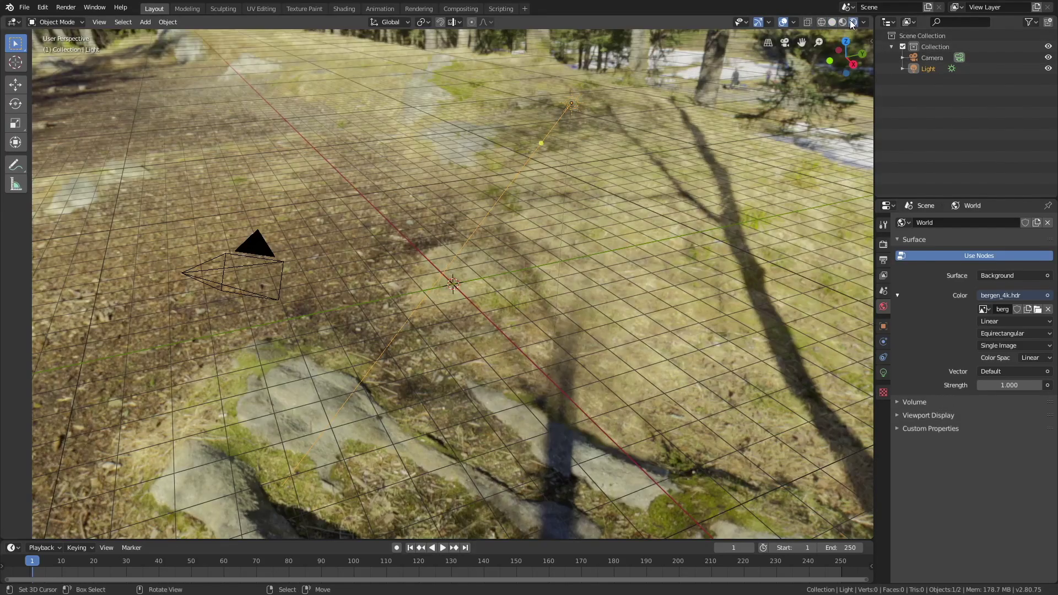
middle_drag(827, 66, 464, 158)
click(884, 245)
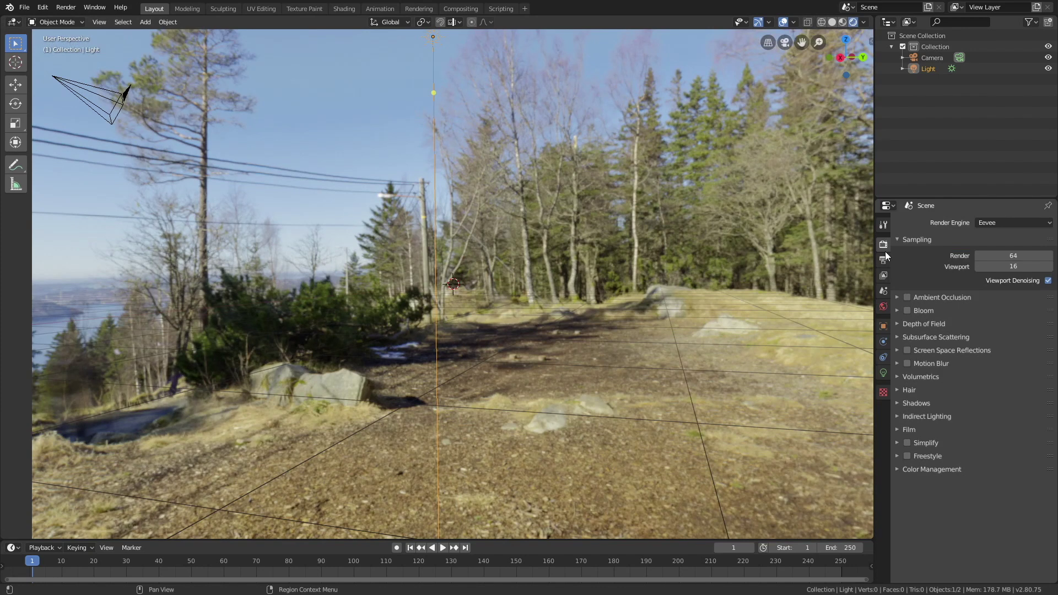
click(921, 430)
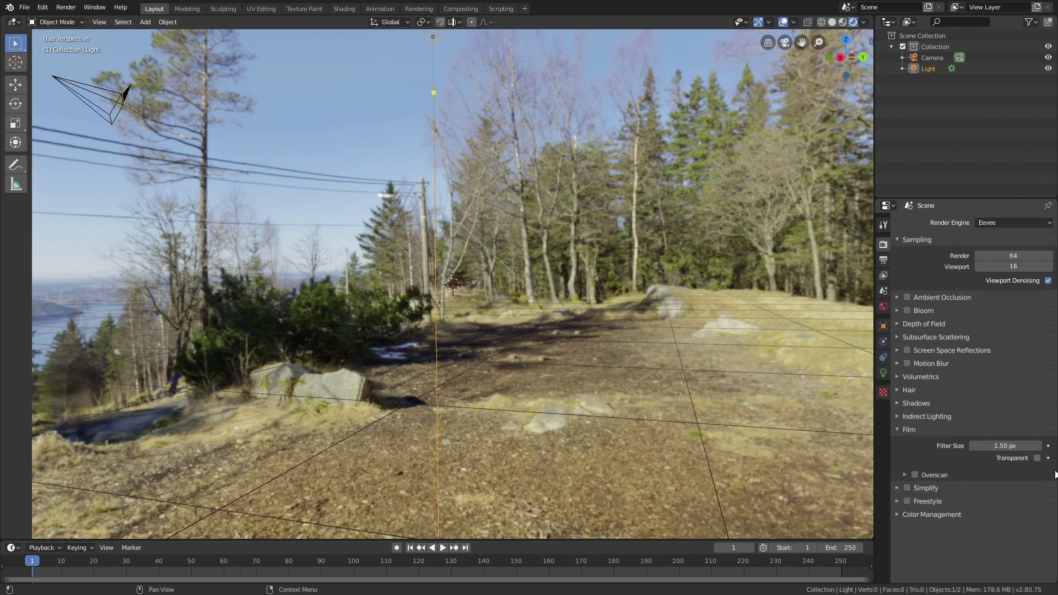
click(1037, 458)
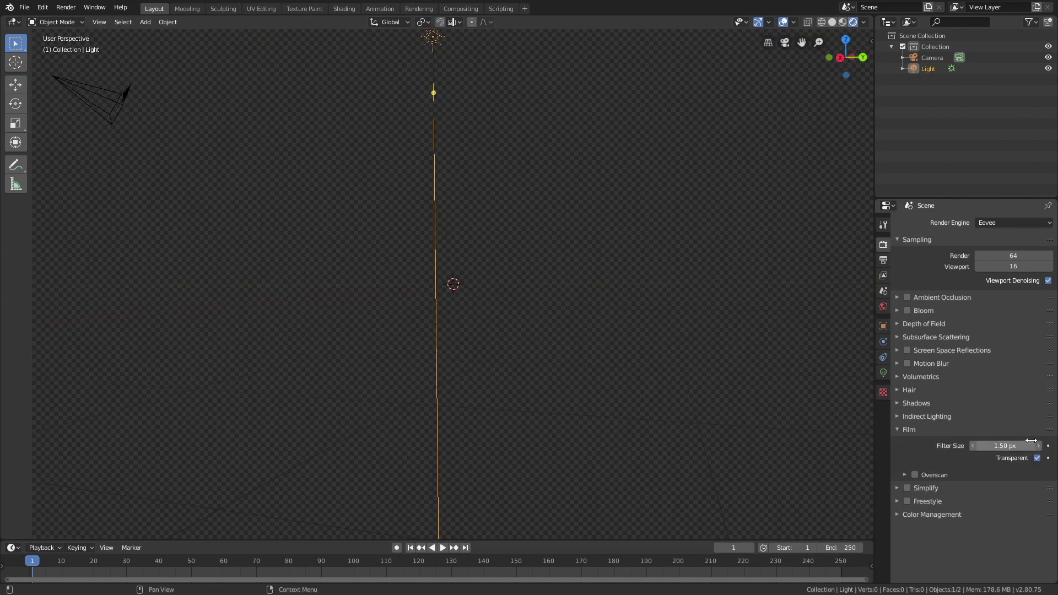
Set both the render and viewport sampling to 100.
middle_drag(485, 220, 540, 247)
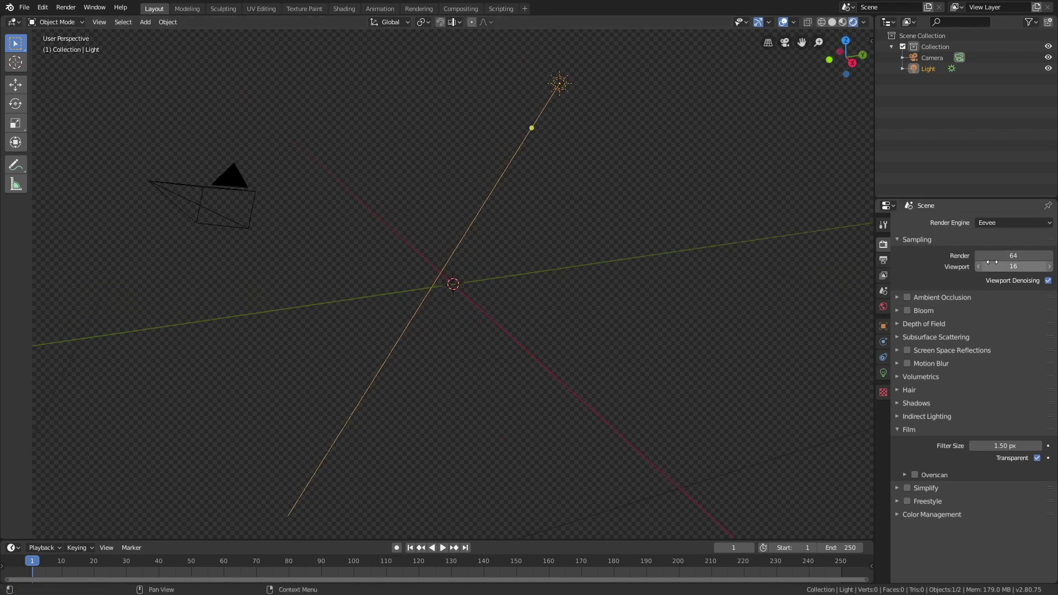
drag(998, 255, 999, 267)
text(100)
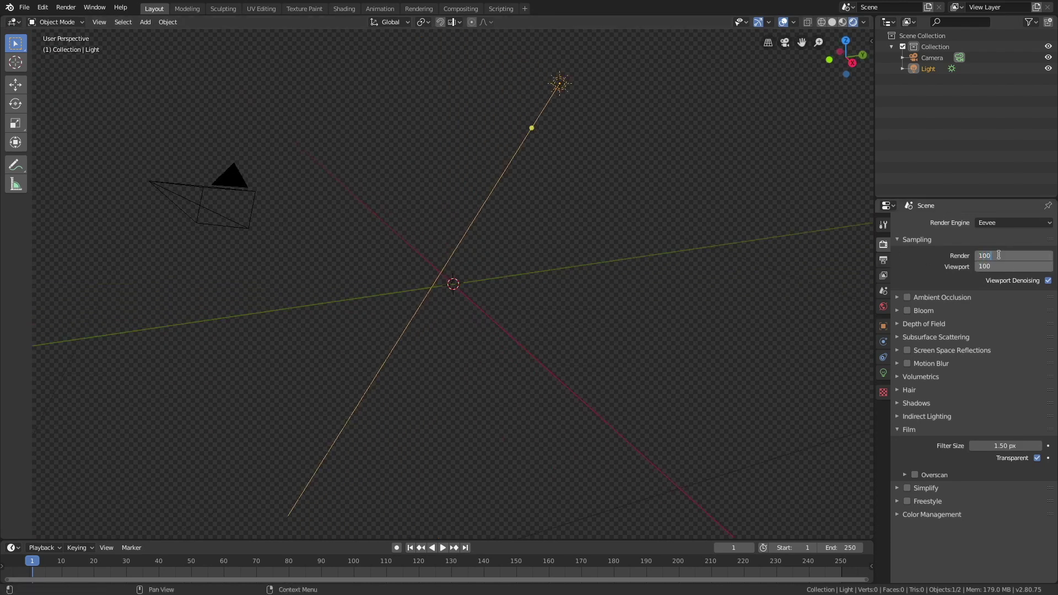
key(Return)
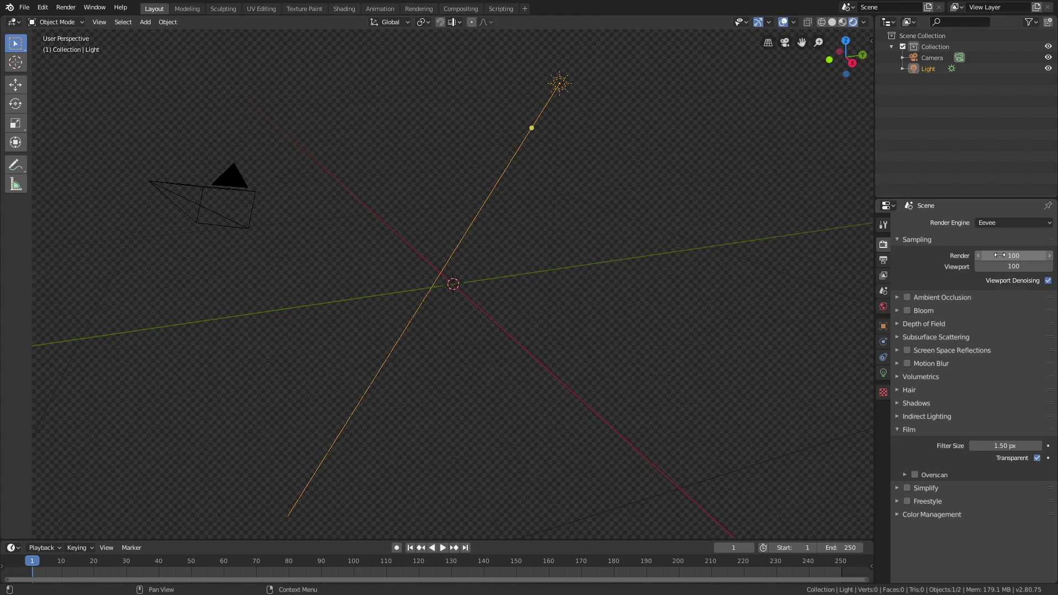
Enable Screen Space Reflections with refraction, trace precision 1.0, max roughness 1.0 and edge fading 0.
click(898, 350)
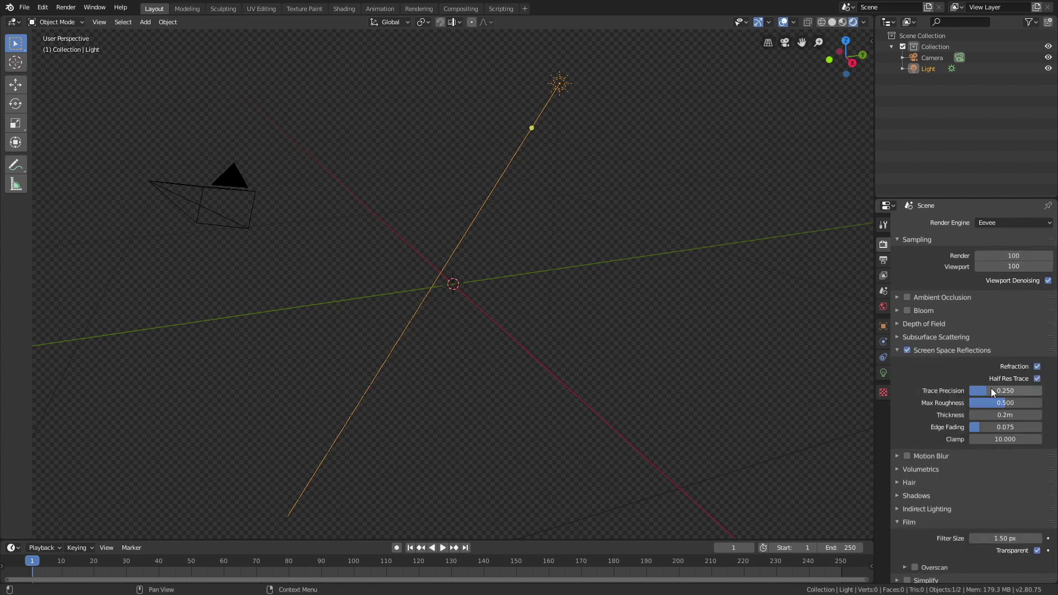
drag(992, 392, 1041, 392)
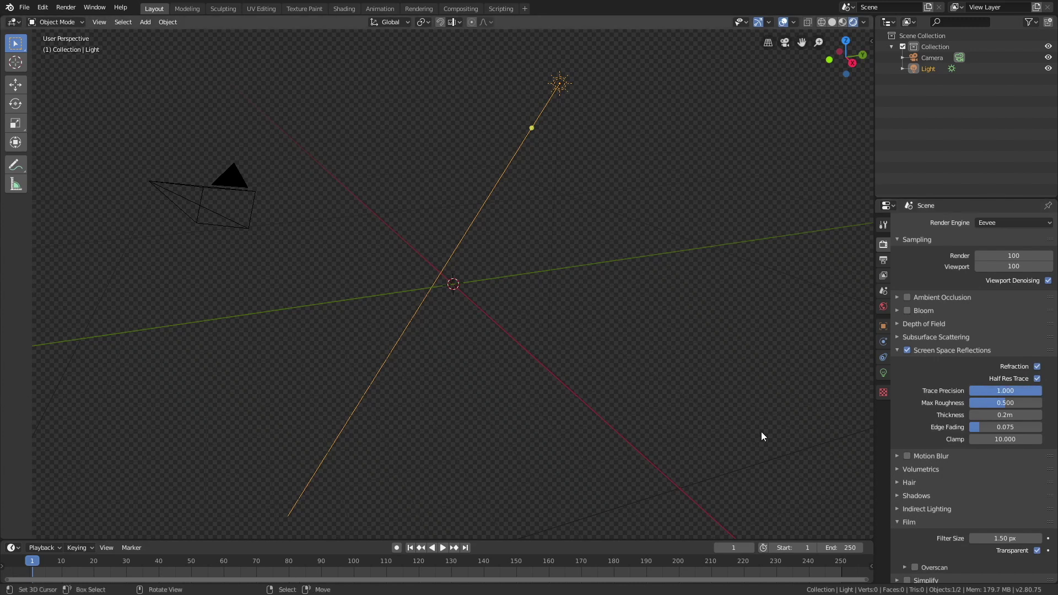
drag(1005, 403, 969, 427)
Add a plane mesh at the origin and scale it up by about 12.1.
click(145, 22)
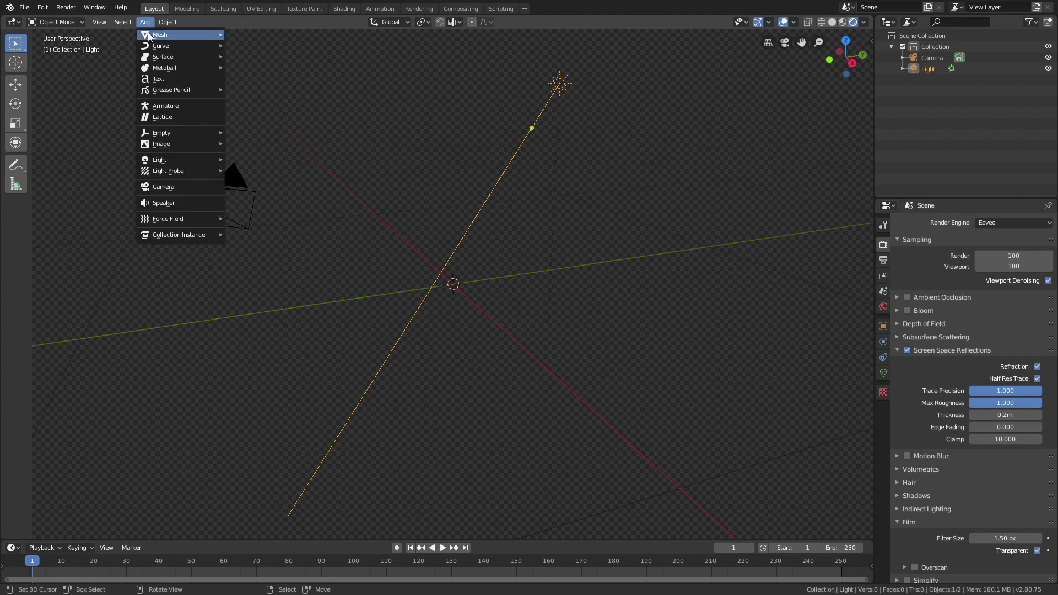
mouse_move(160, 34)
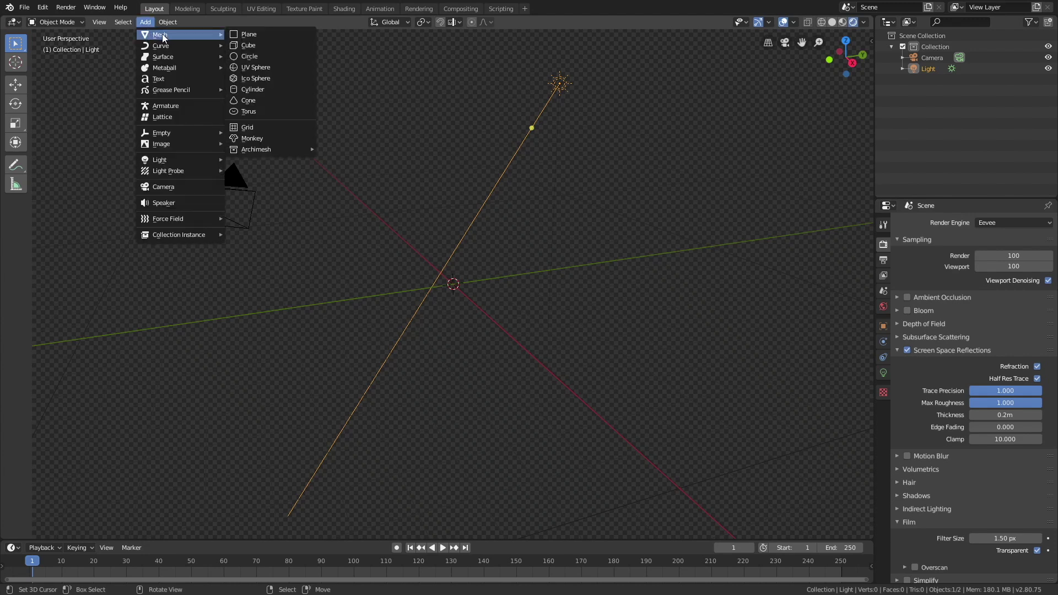
click(243, 35)
key(s)
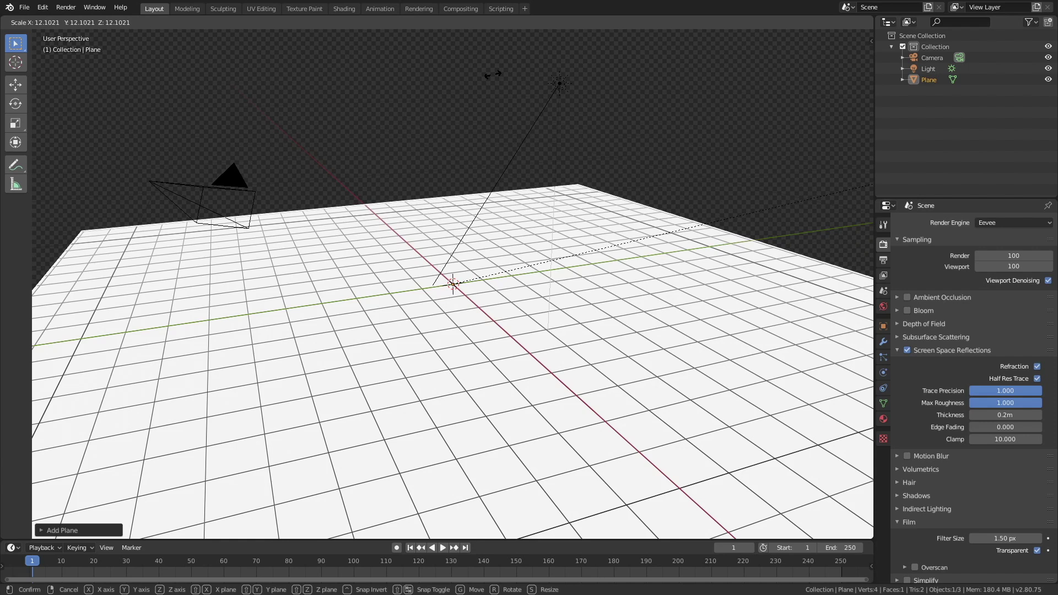
click(467, 76)
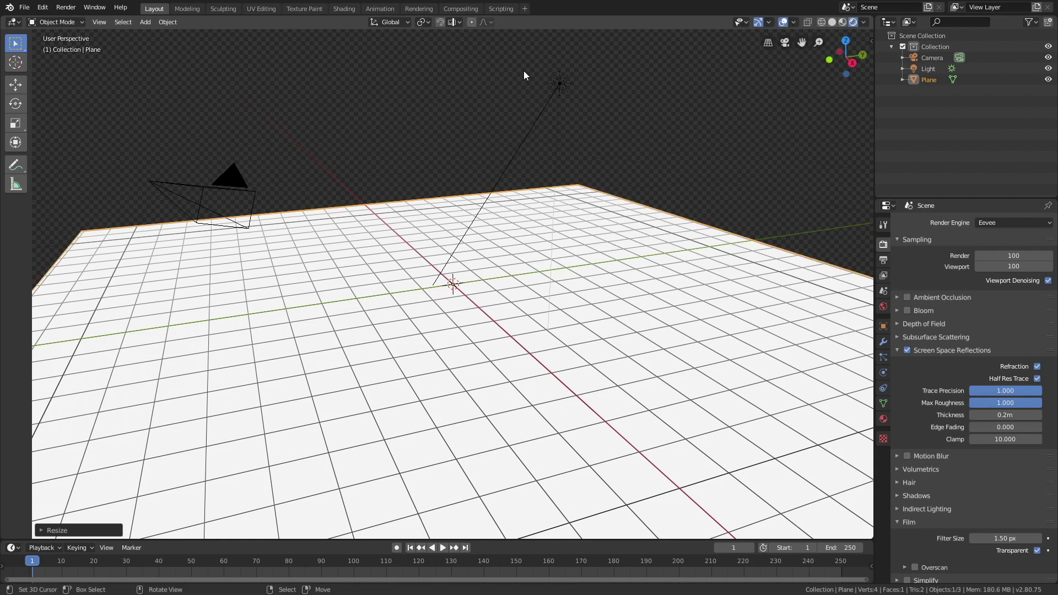
Choose the Rocks05 material from the Rocks category of the Extreme PBR library.
key(n)
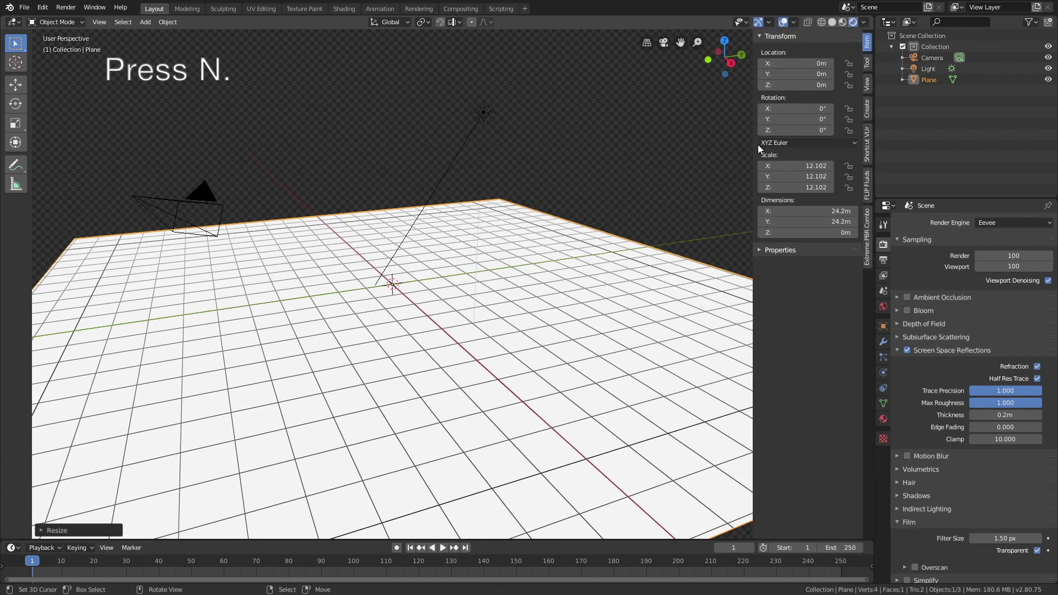
click(868, 215)
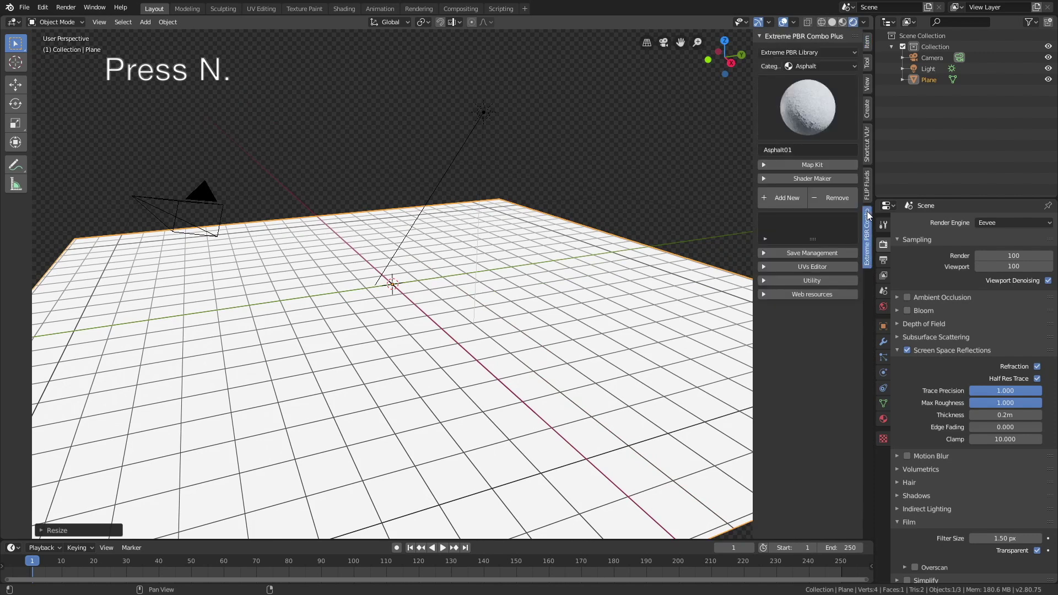
click(812, 66)
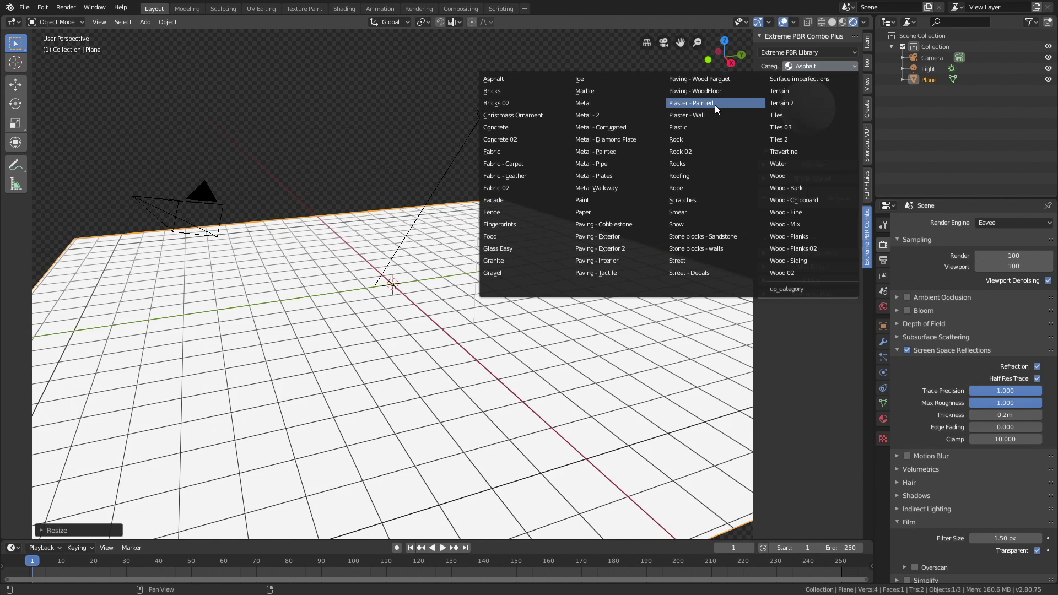
click(715, 163)
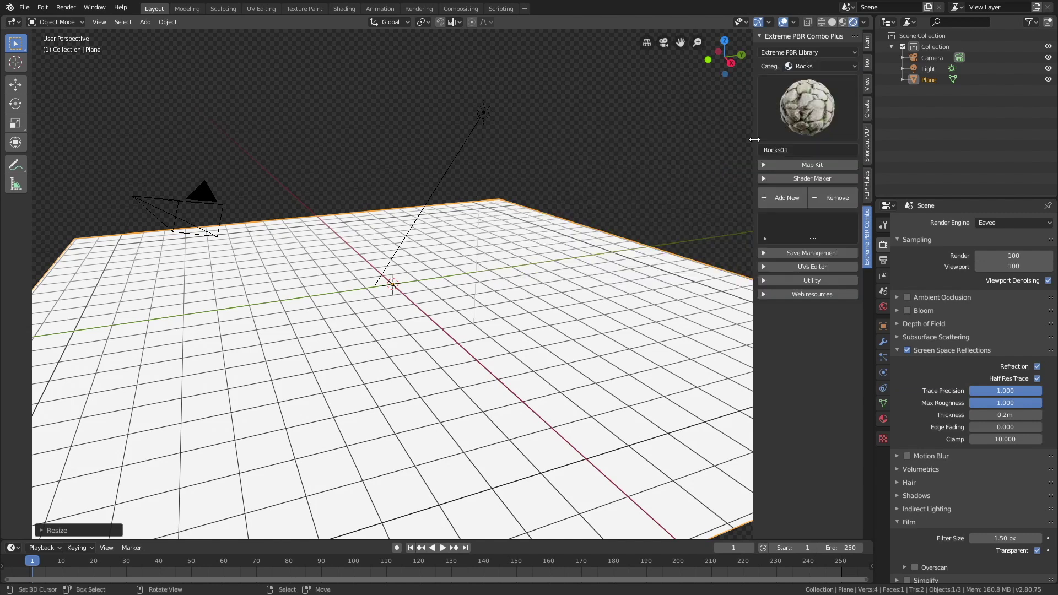
click(816, 112)
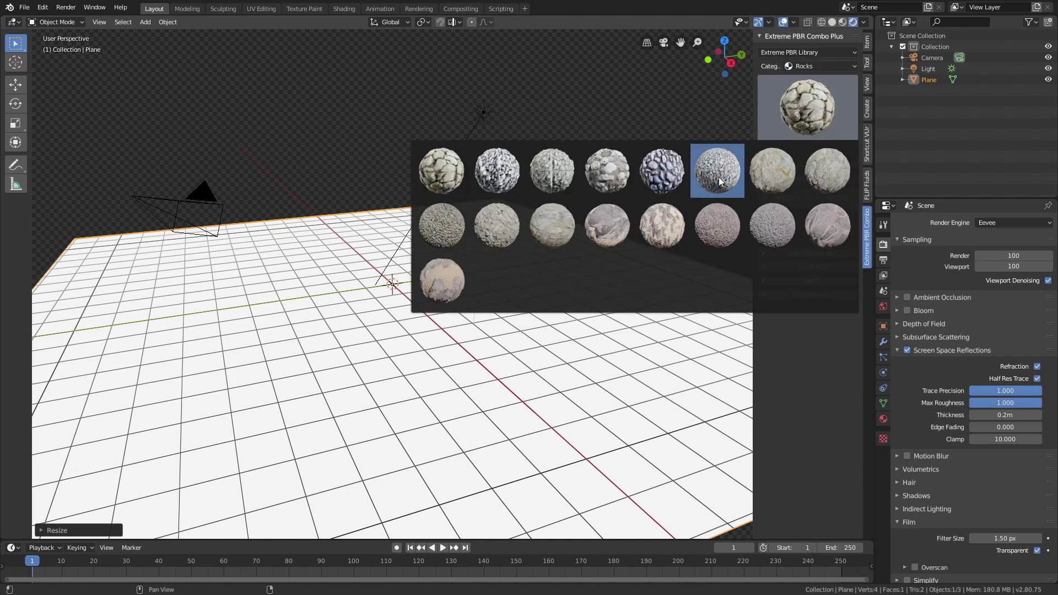
click(686, 180)
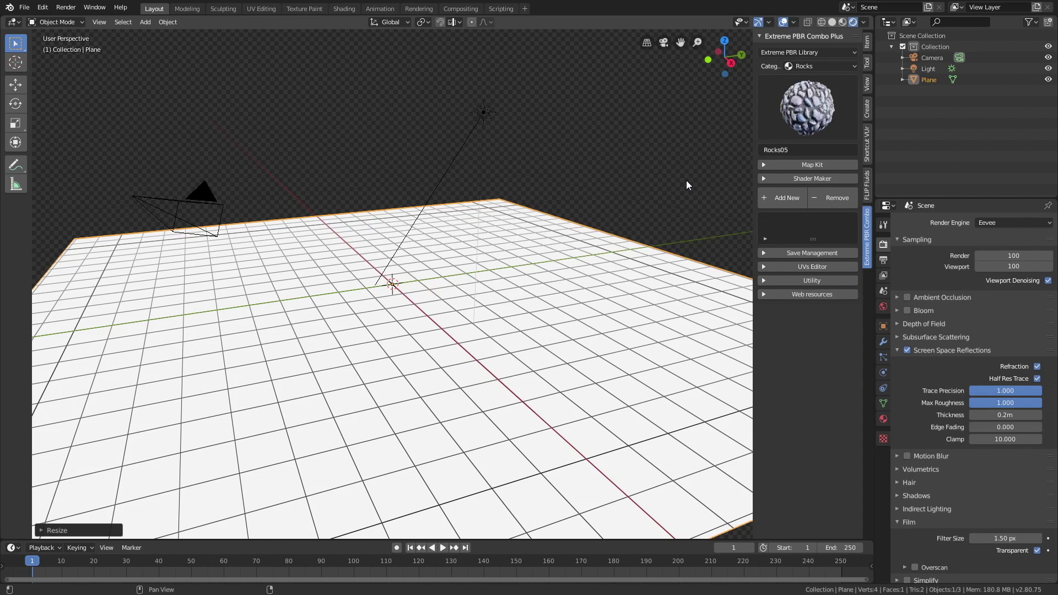
Enable the roughness, metal, specular, normal and displace maps for Rocks05 and add the material to the plane.
click(776, 166)
click(782, 192)
click(783, 202)
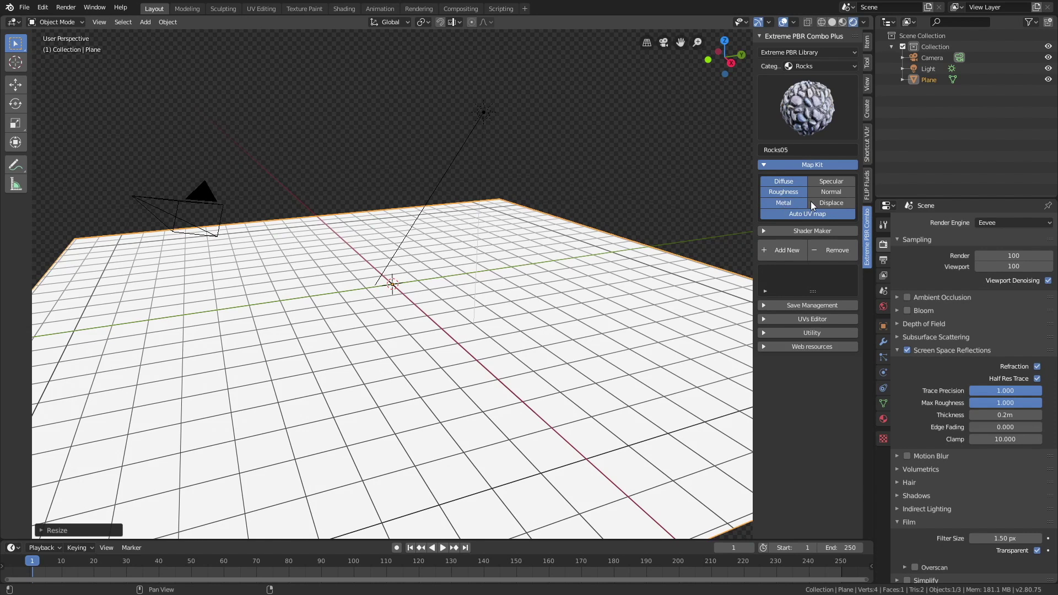
click(828, 183)
click(828, 192)
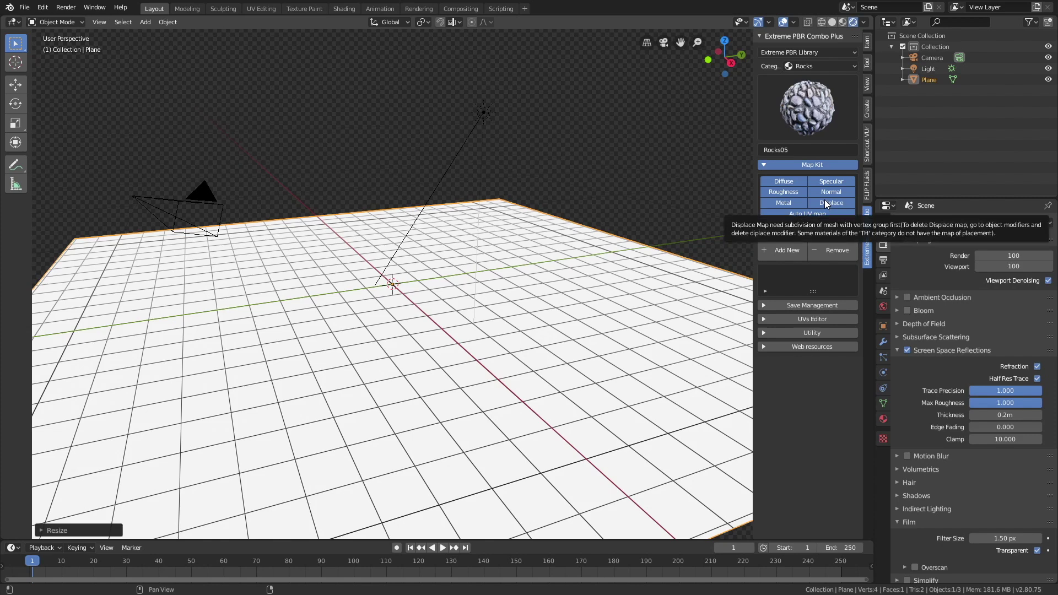
click(779, 251)
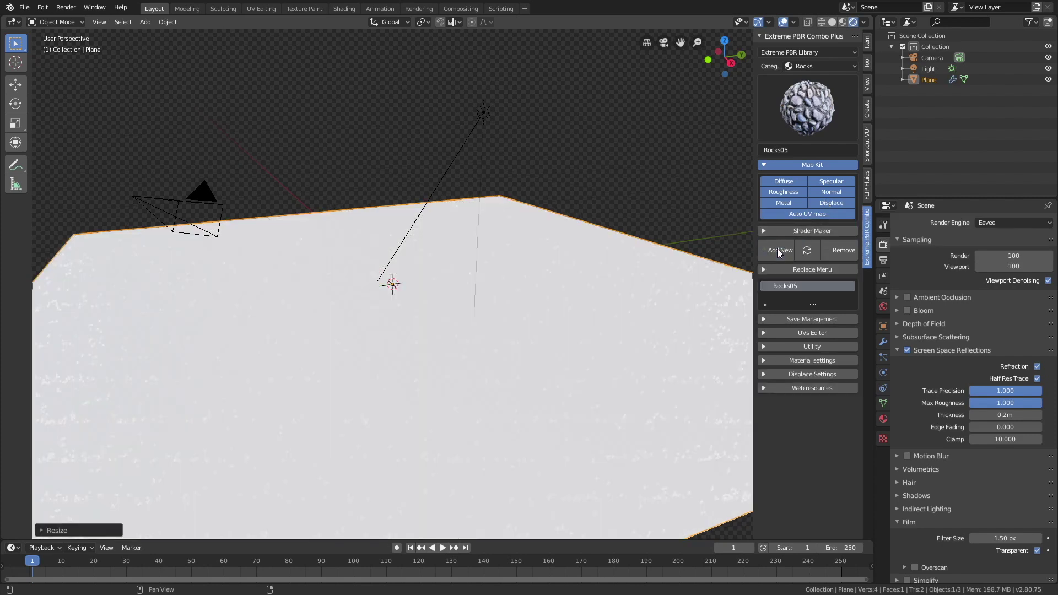
Switch the rock plane to edit mode, collapse the material add-on's UV settings and show its Utility tools.
middle_drag(451, 259, 475, 256)
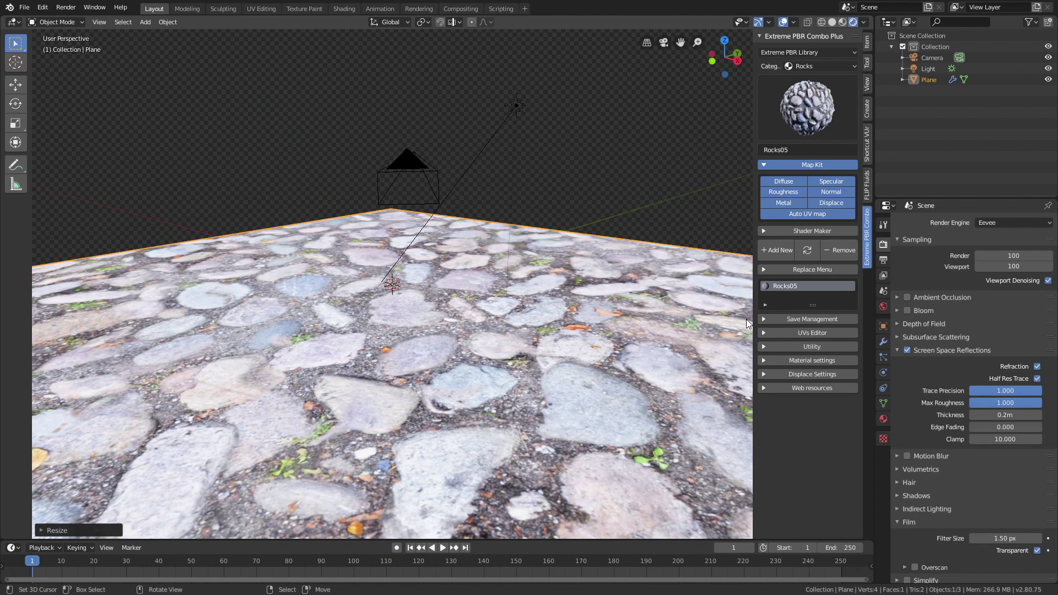
click(766, 333)
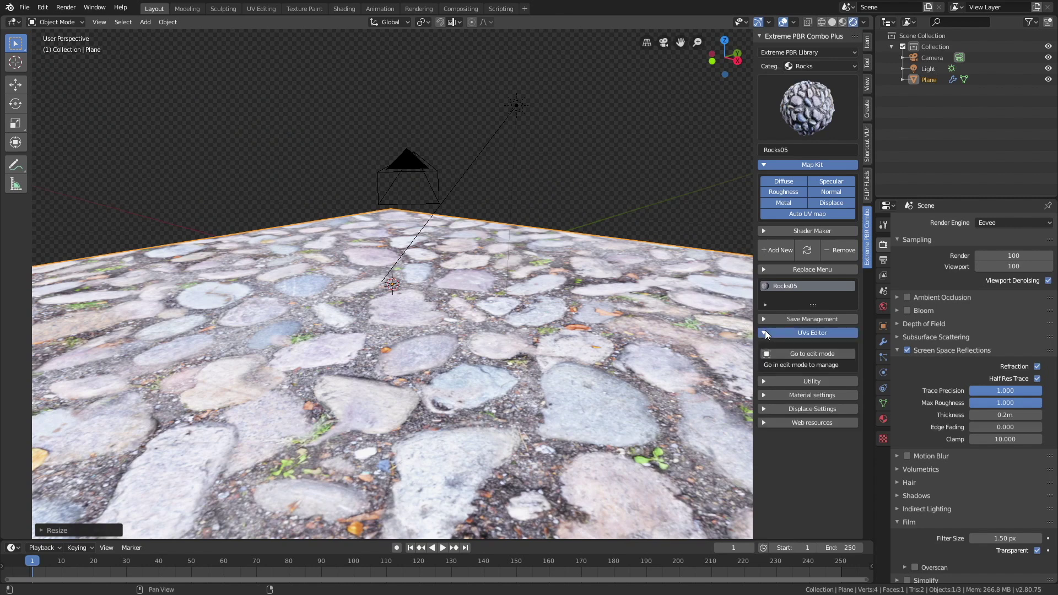
click(766, 353)
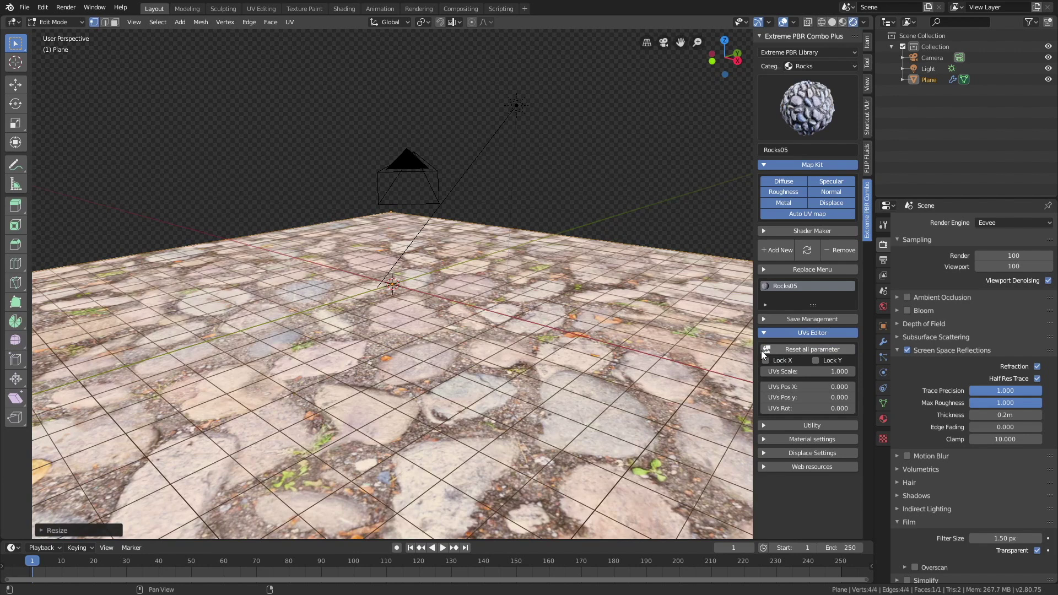
click(770, 426)
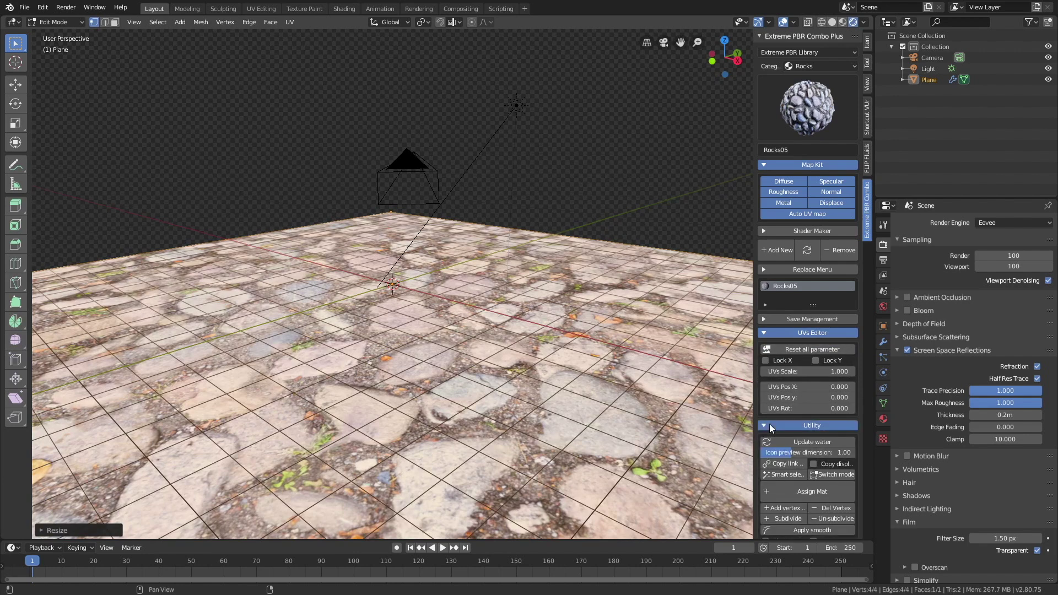
click(770, 334)
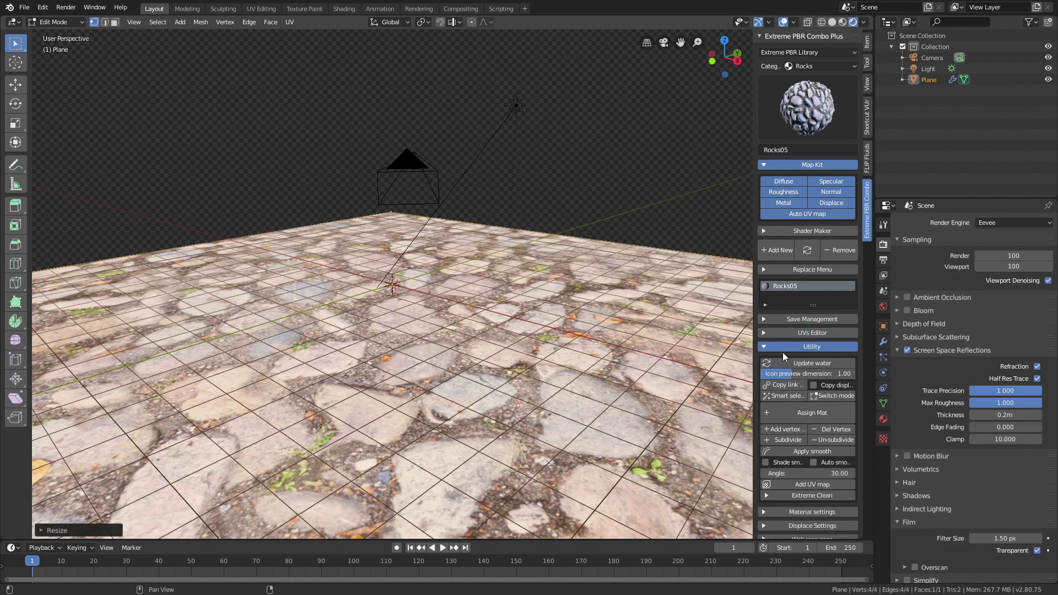
scroll(785, 358, down, 1)
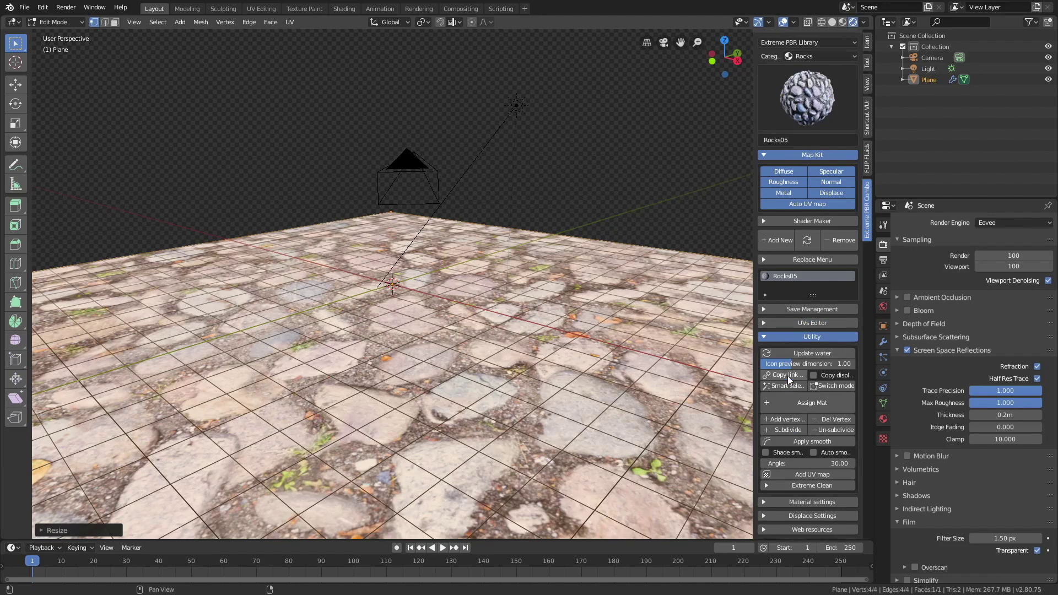
Subdivide the rock plane repeatedly until it has 262,144 faces, and return to object mode.
click(790, 420)
click(790, 428)
click(790, 428)
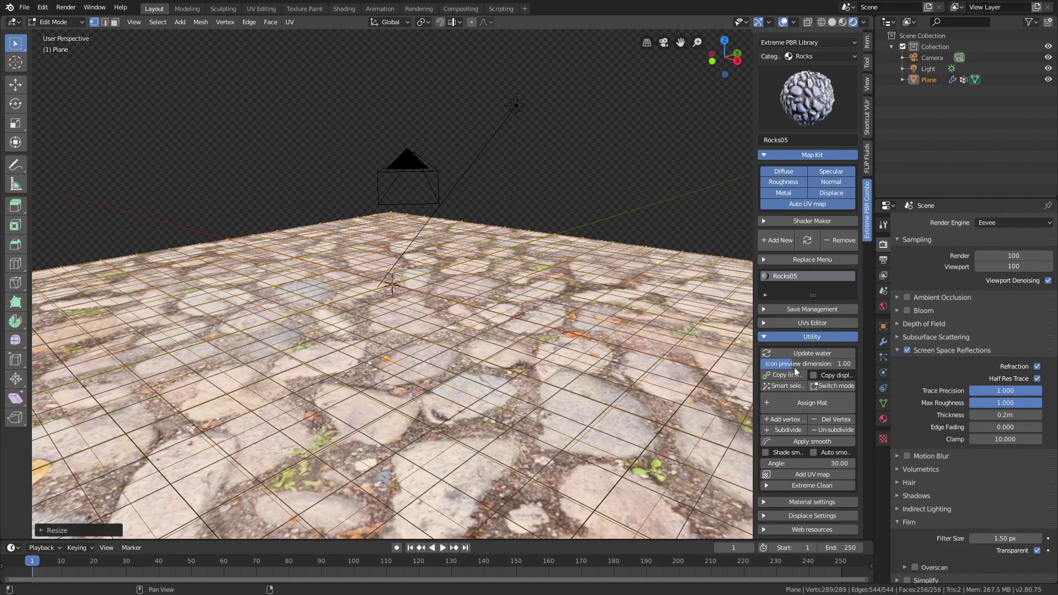
click(787, 425)
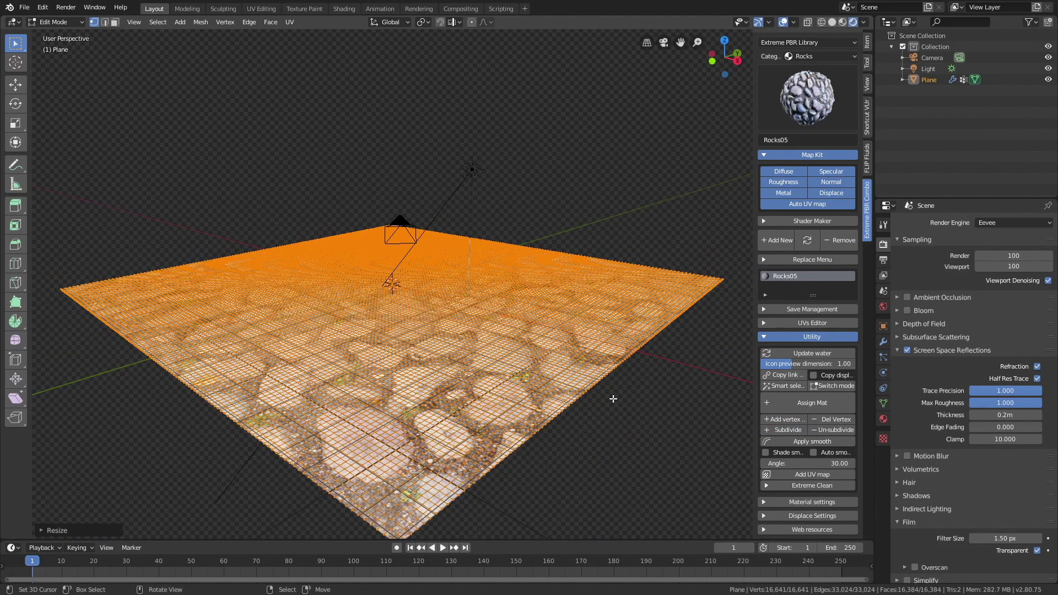
click(785, 429)
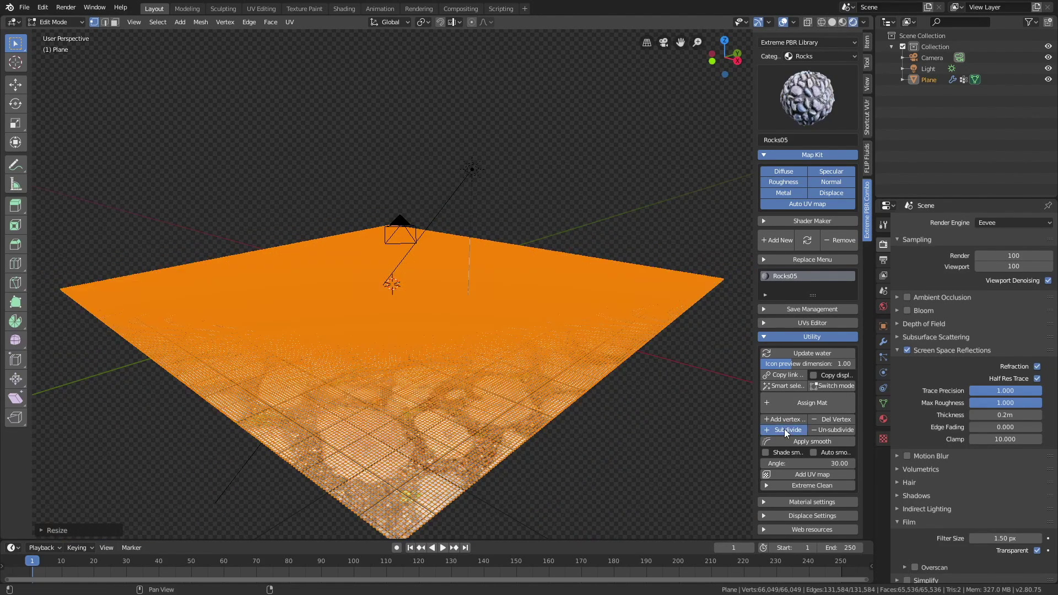
click(784, 428)
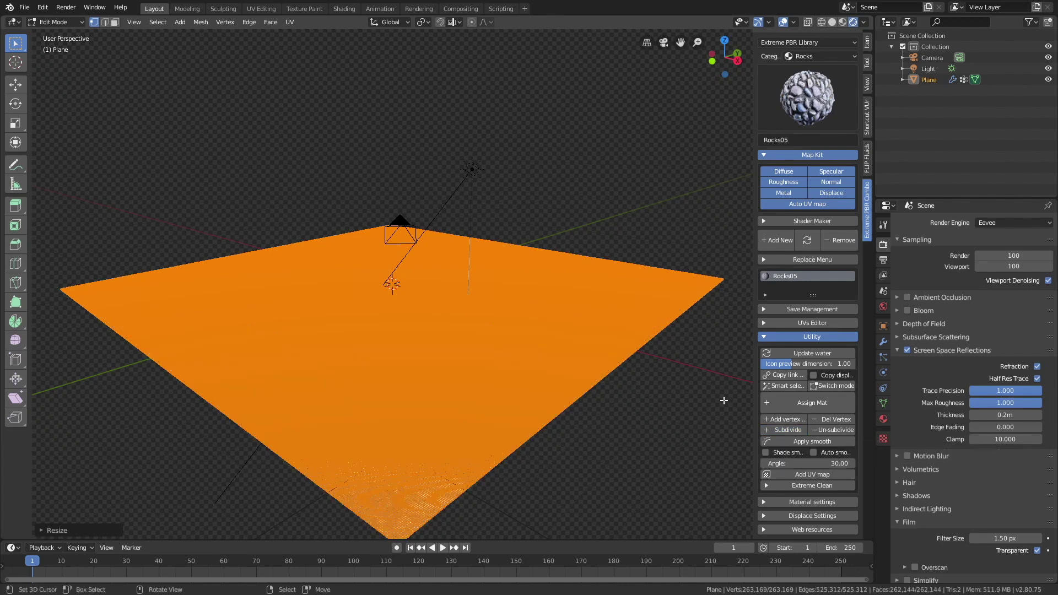
key(Tab)
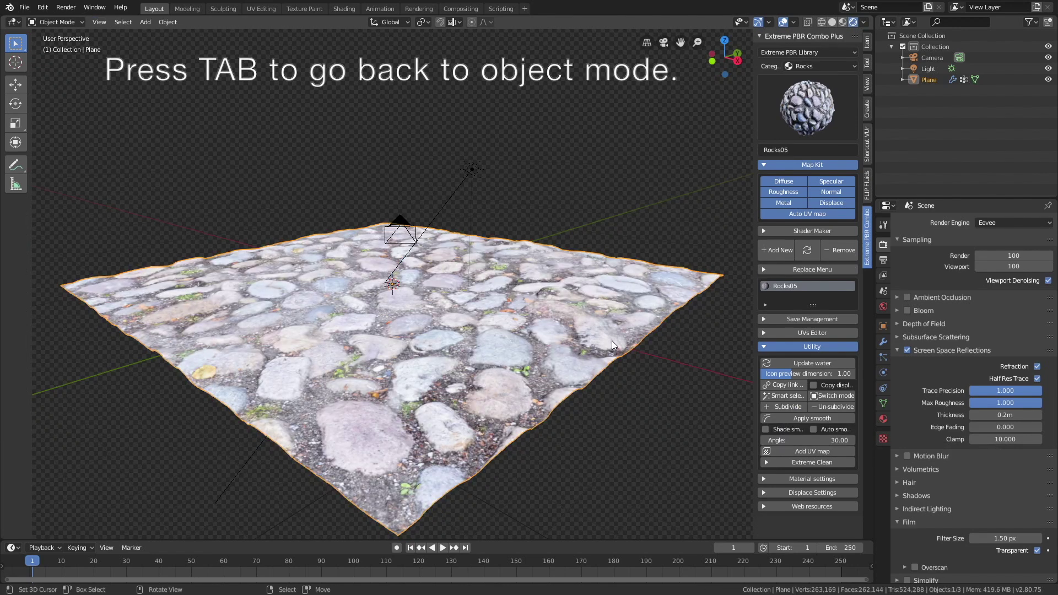
Show the rock material's displacement settings and set the displacement strength to 15.
mouse_move(584, 359)
middle_down()
mouse_move(597, 320)
mouse_move(586, 350)
middle_up()
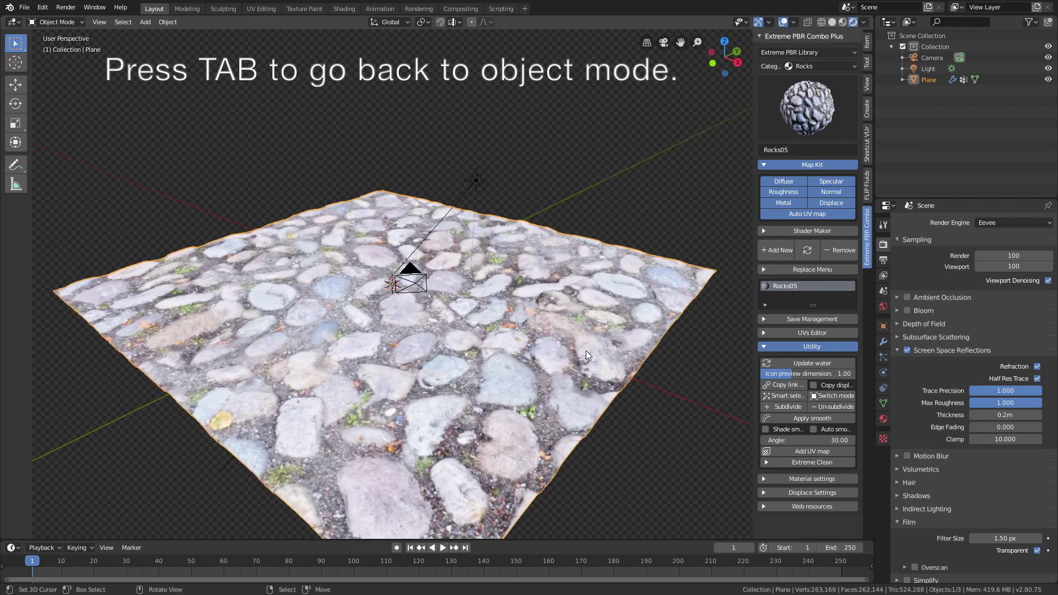
scroll(458, 345, up, 3)
middle_drag(458, 346, 481, 343)
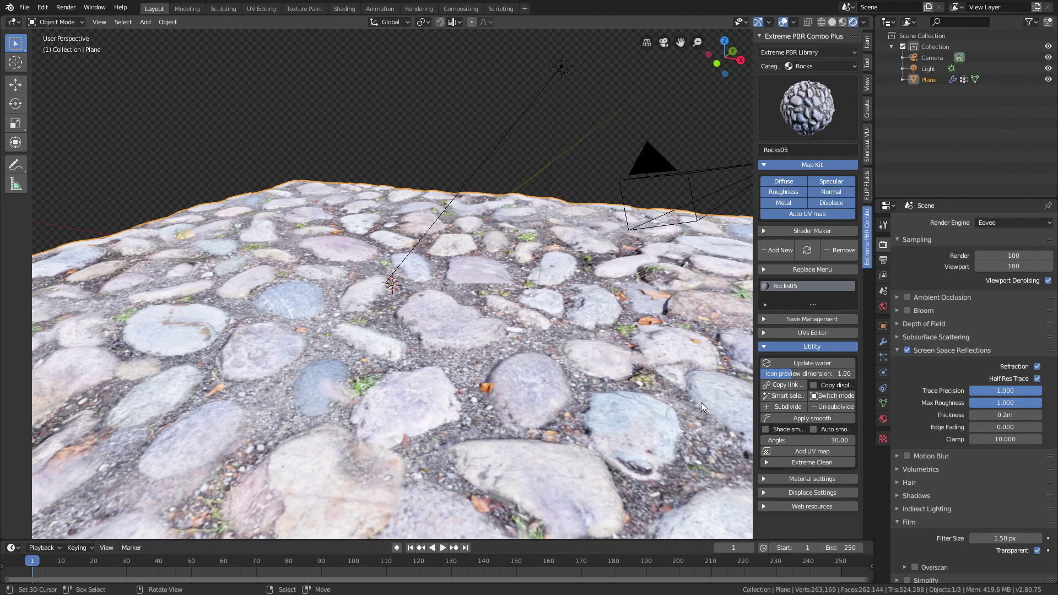
click(783, 492)
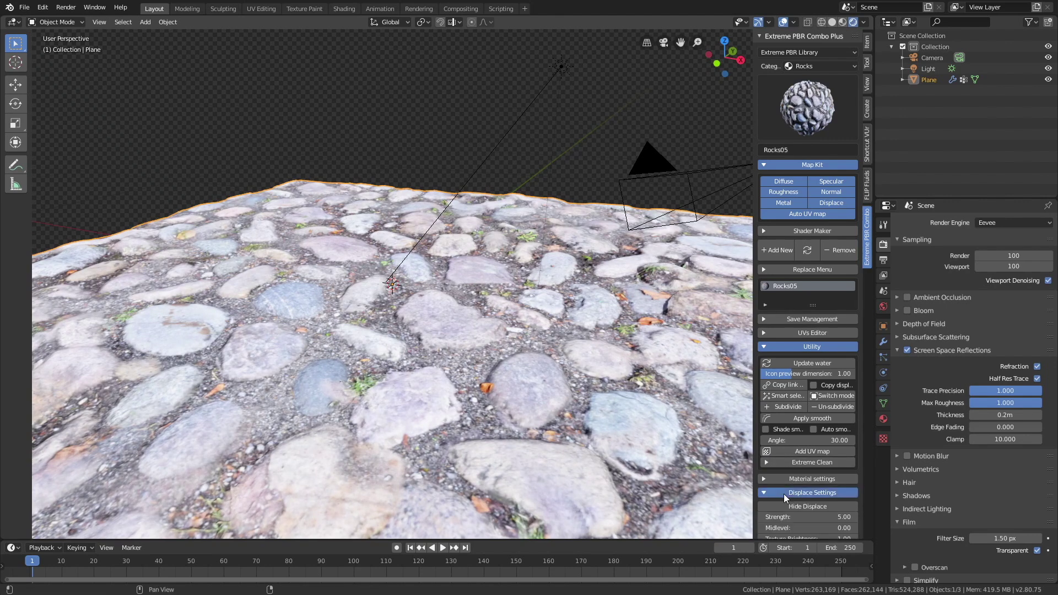
scroll(780, 435, down, 4)
click(807, 417)
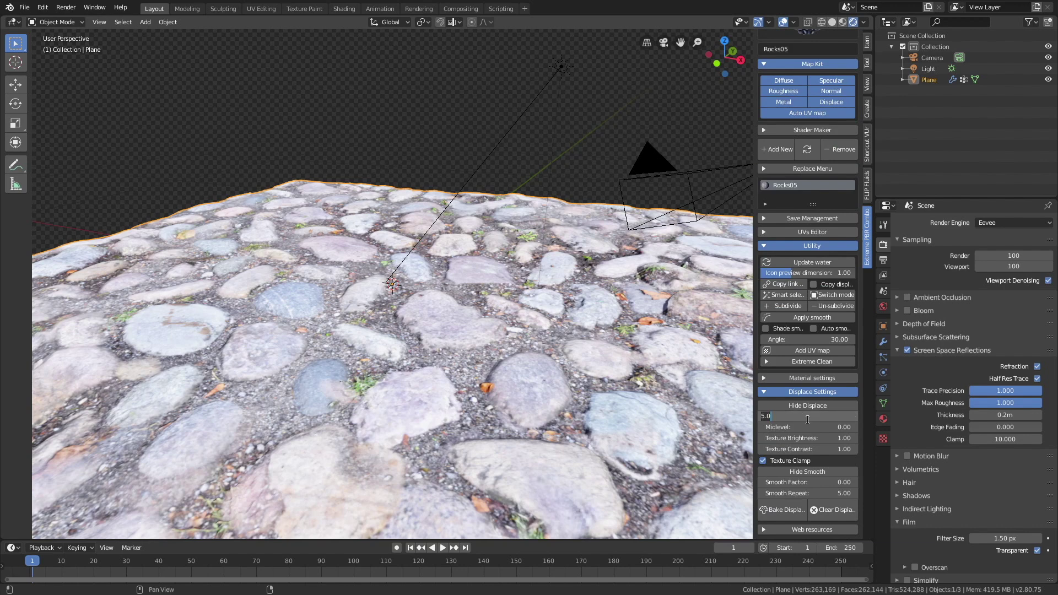
text(15)
key(Return)
middle_drag(551, 386, 639, 364)
Set the rock plane's displacement strength to 12.
click(790, 417)
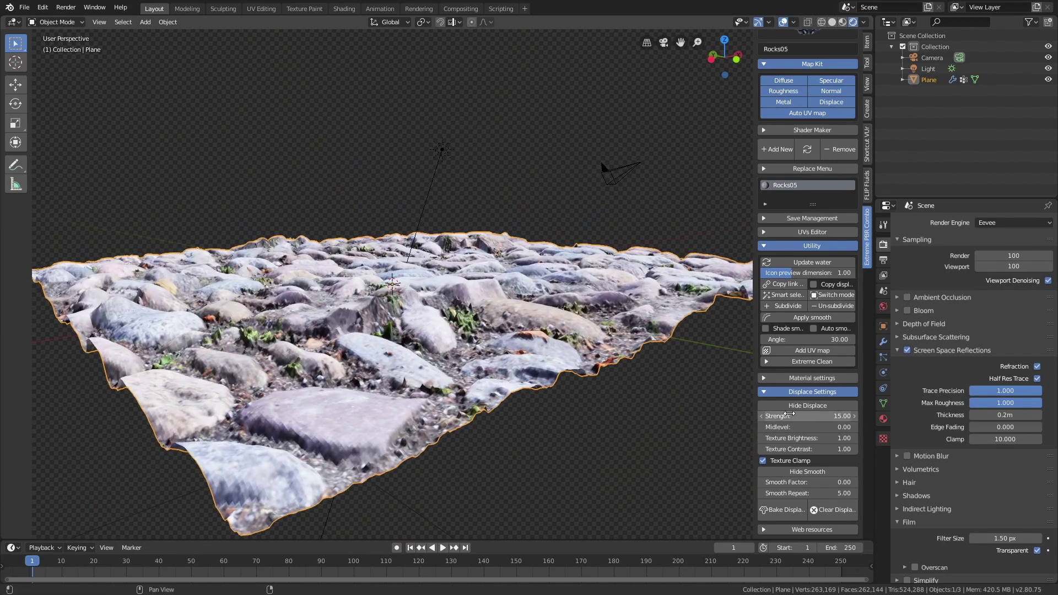
text(12)
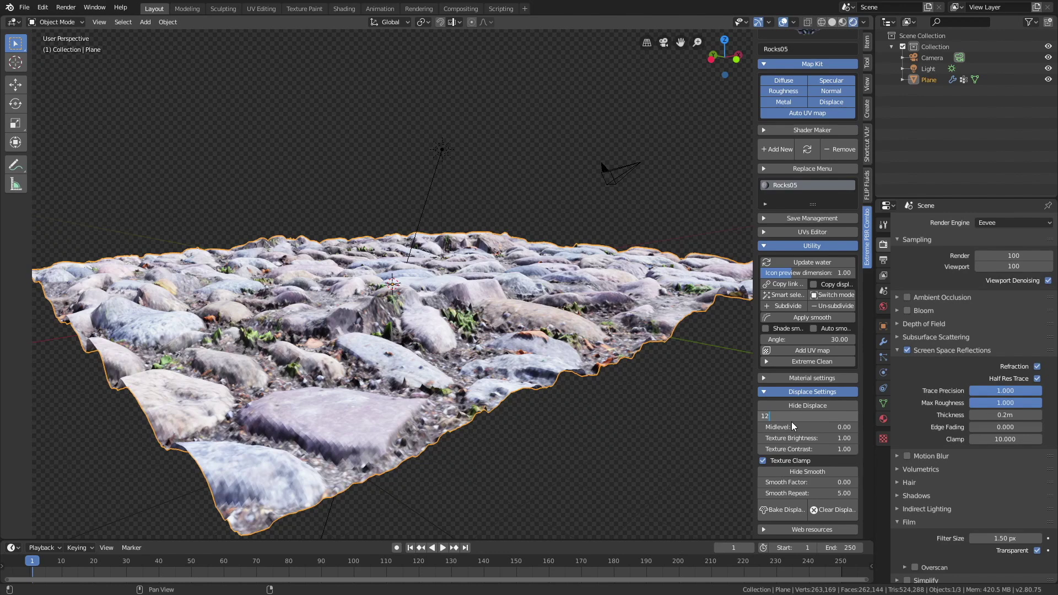
key(Return)
middle_drag(501, 270, 539, 312)
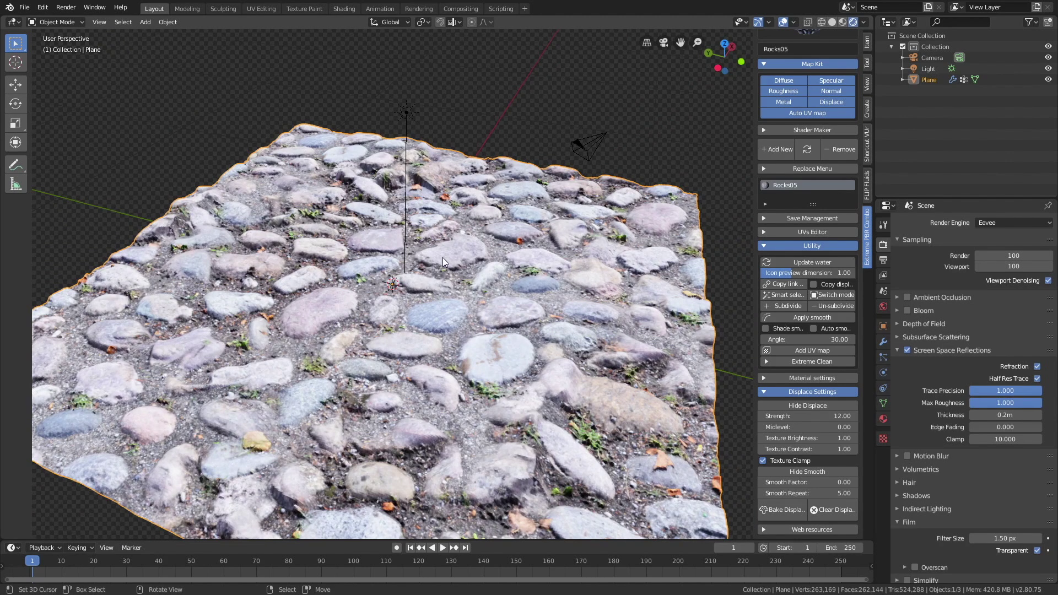
Add a second plane mesh and raise it along the Z axis above the rock ground.
click(144, 24)
mouse_move(167, 34)
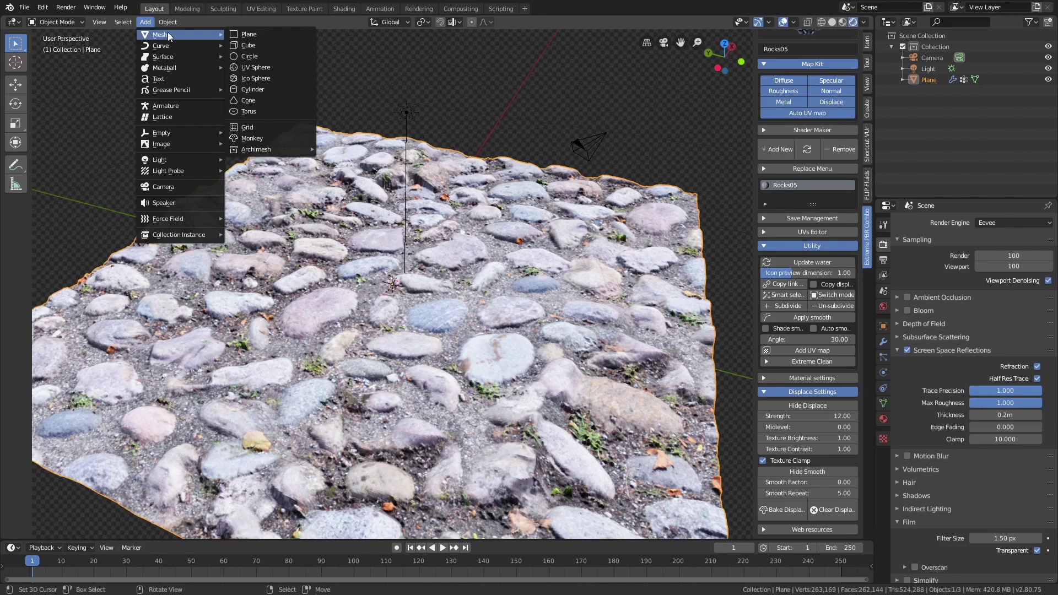
click(239, 33)
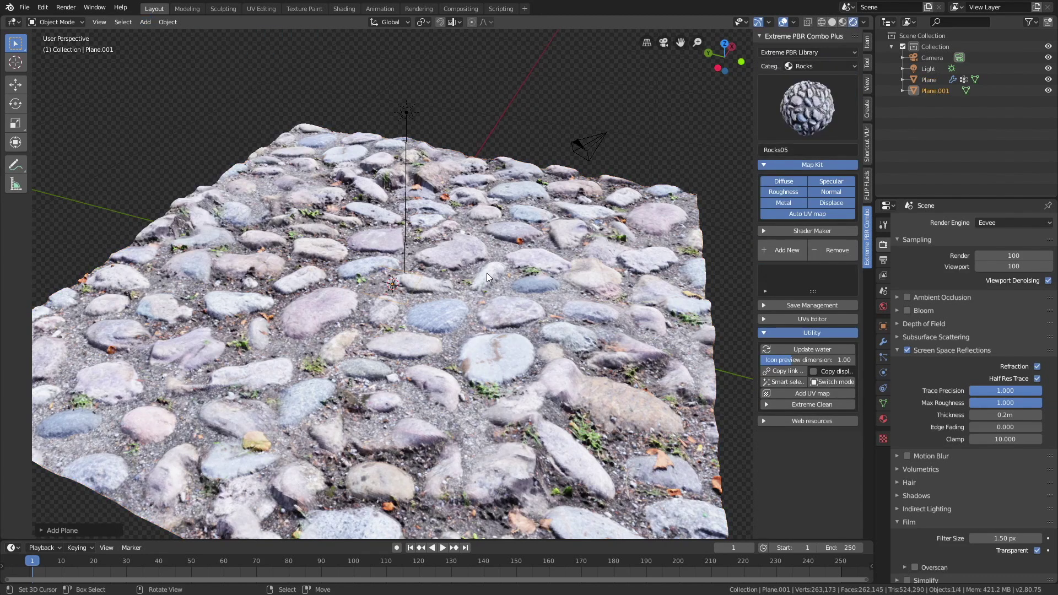
key(g)
key(z)
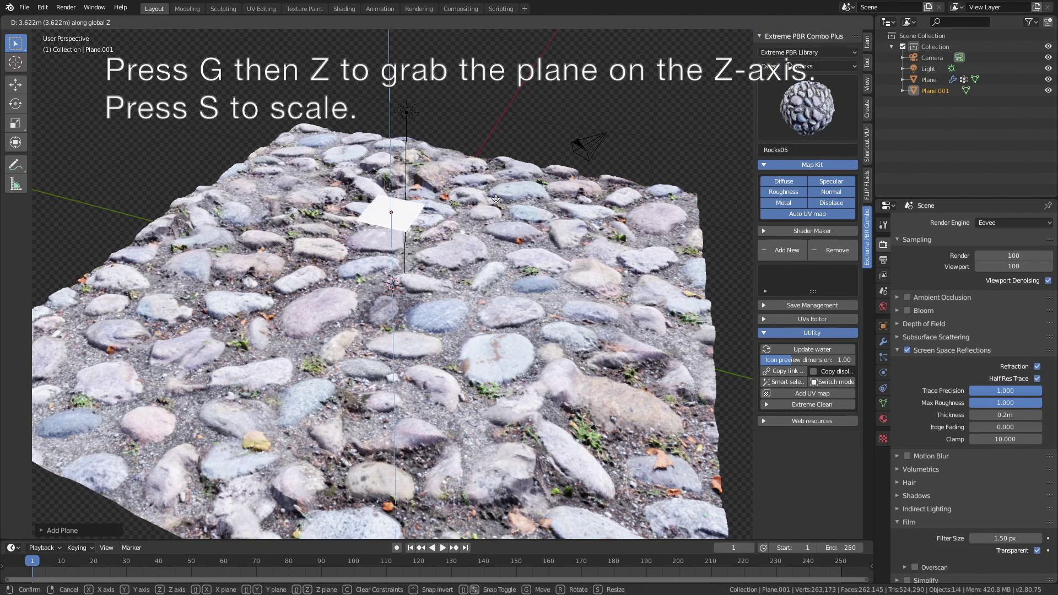
click(498, 182)
Scale the raised plane up by more than 11 times so it covers the rock ground.
key(s)
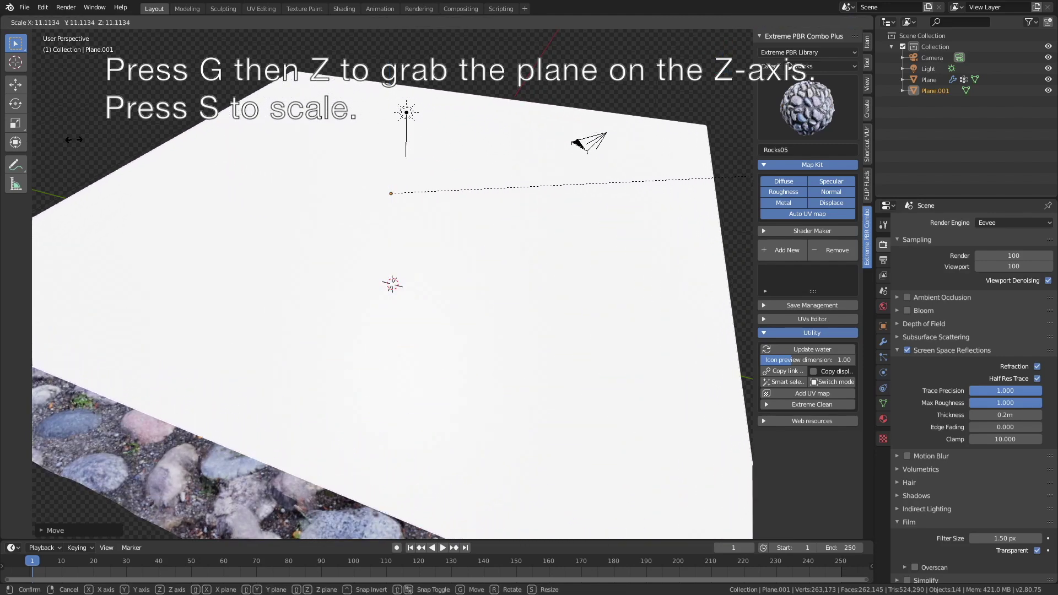
click(239, 298)
middle_drag(239, 298, 210, 349)
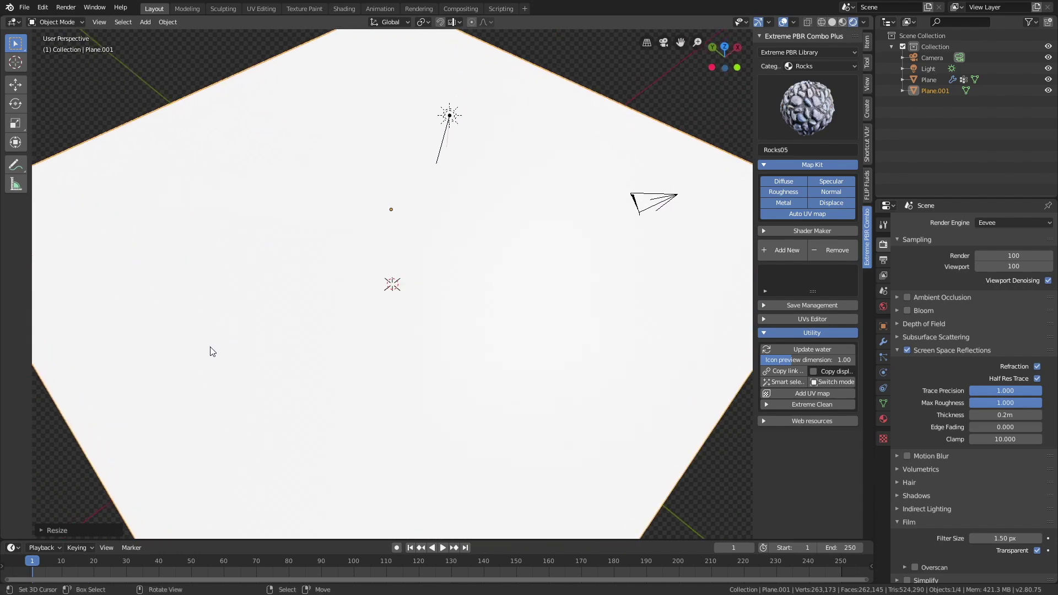
Choose the Water Easy material from the Water category and add it to the raised plane.
click(808, 66)
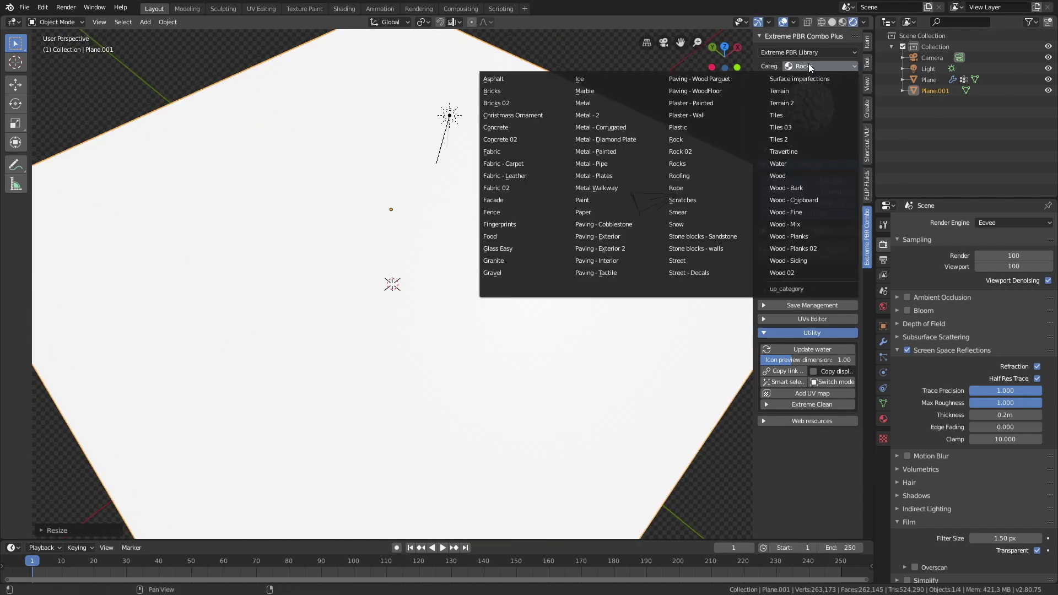
click(790, 163)
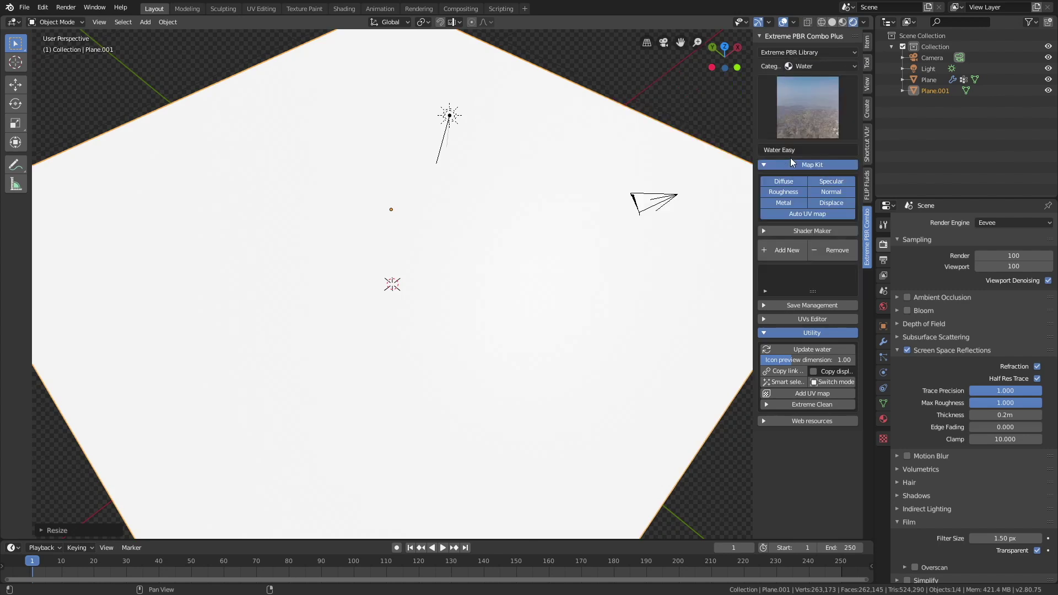
click(785, 249)
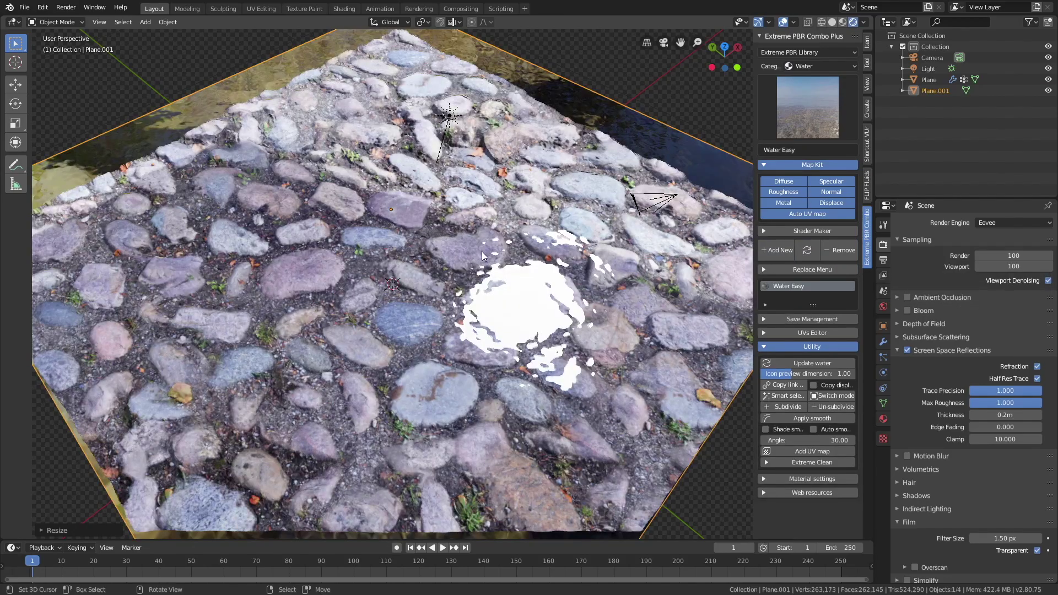
middle_drag(482, 251, 513, 235)
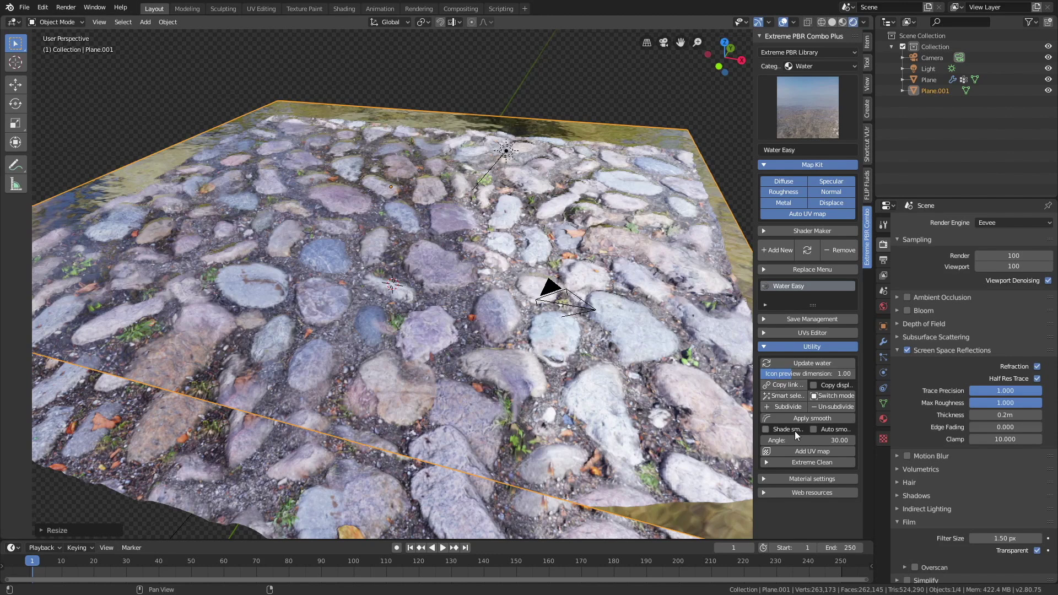
Tint the Water Easy material light blue with hue 0.601, saturation 0.248 and value 1.0.
click(797, 478)
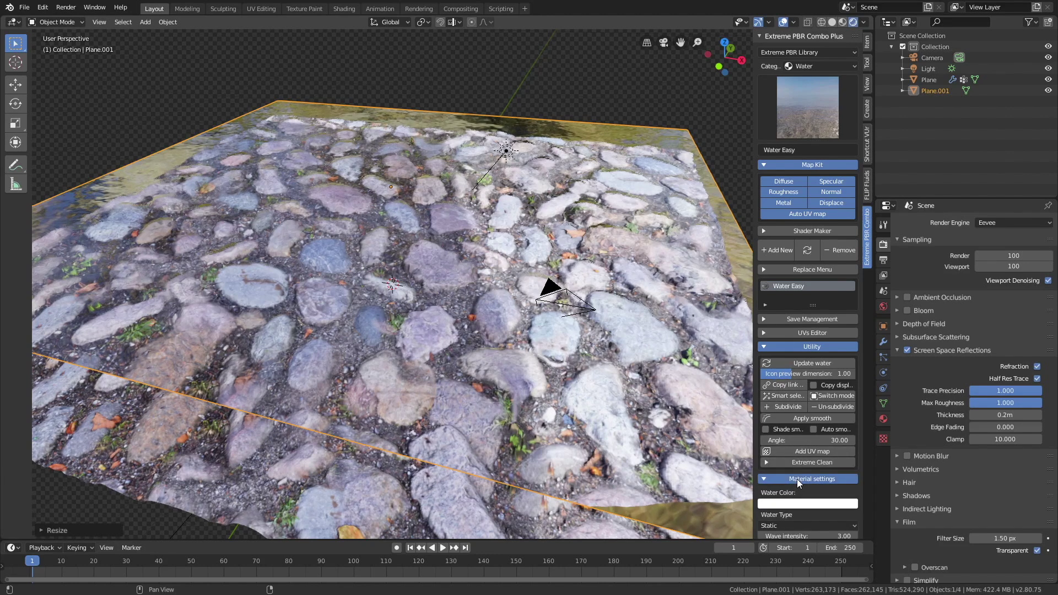
scroll(799, 448, down, 1)
scroll(799, 448, down, 2)
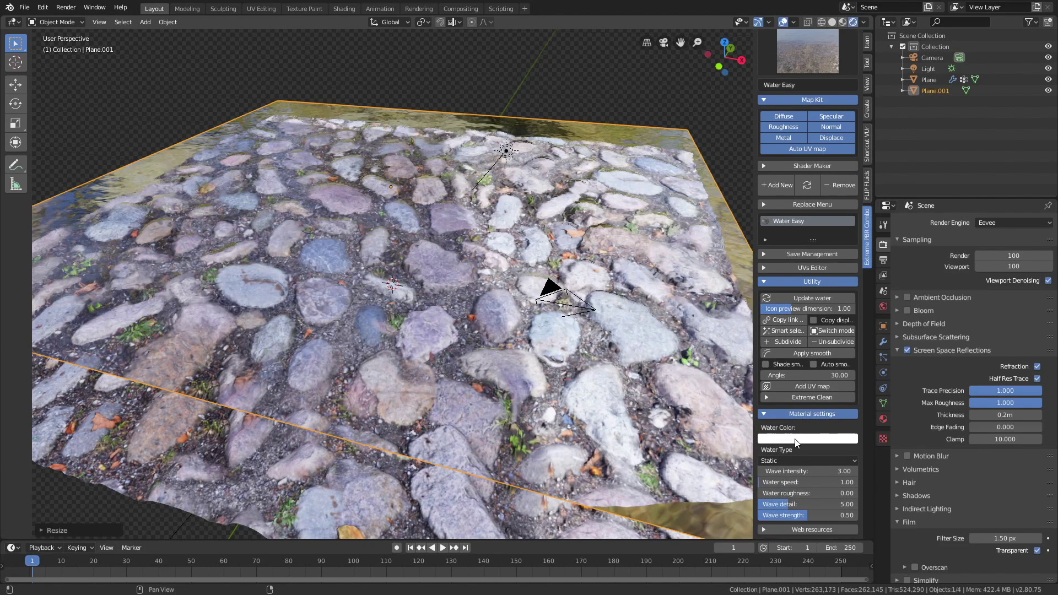
click(795, 442)
drag(815, 324, 810, 312)
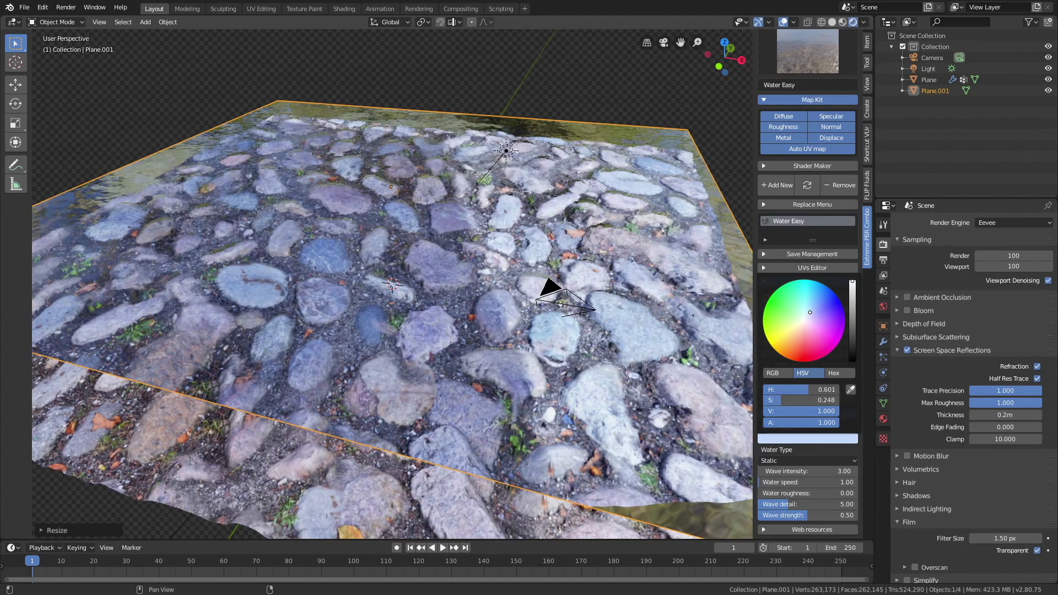
middle_drag(279, 232, 296, 252)
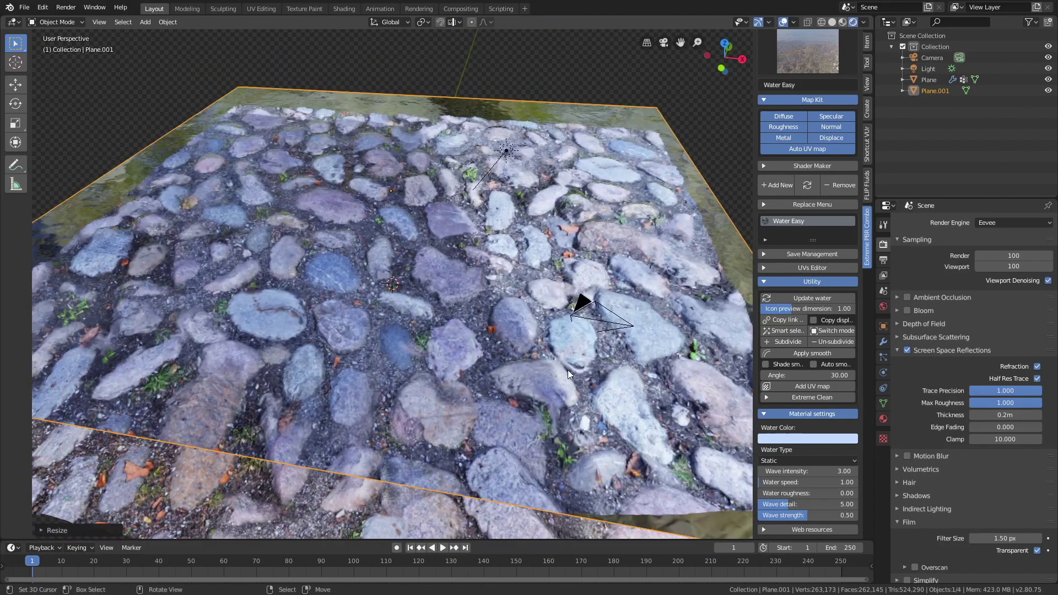
Play the timeline to preview the water's movement, stop it and return to frame 1.
click(443, 548)
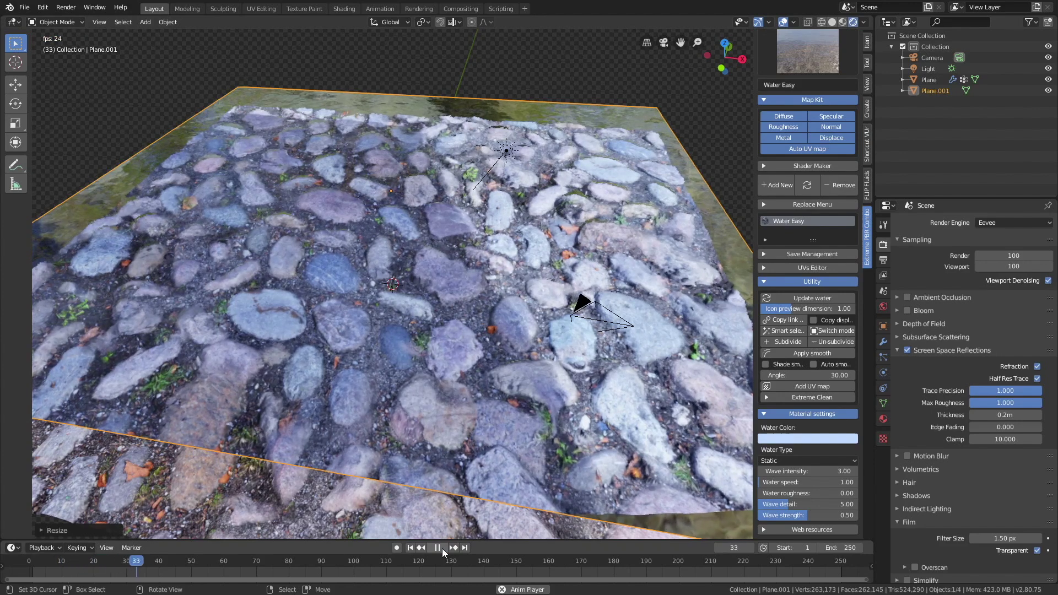
click(442, 548)
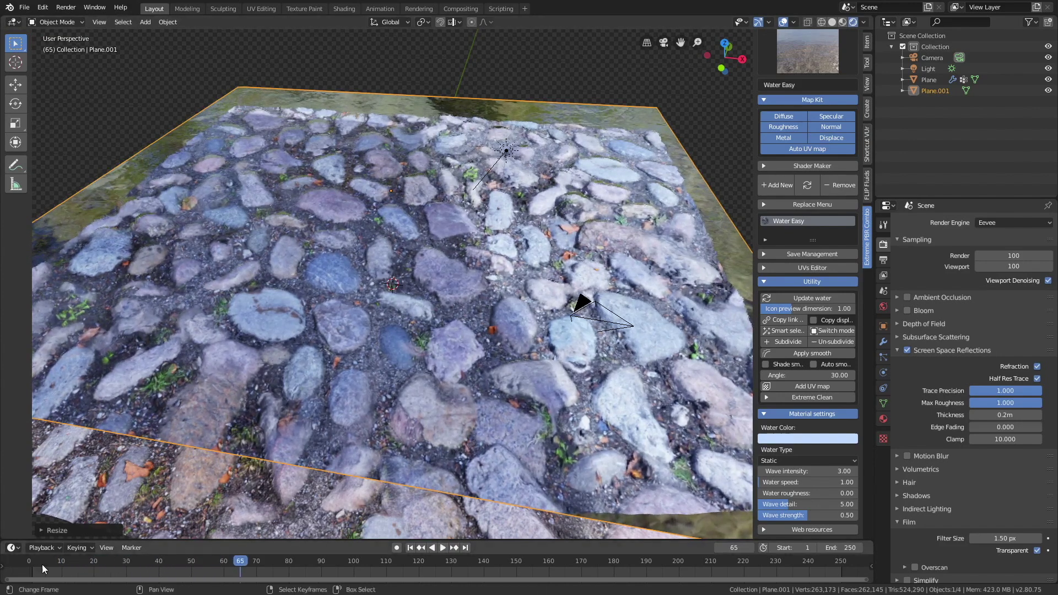
click(412, 547)
Set the water type of the Water Easy material to Flow.
click(787, 460)
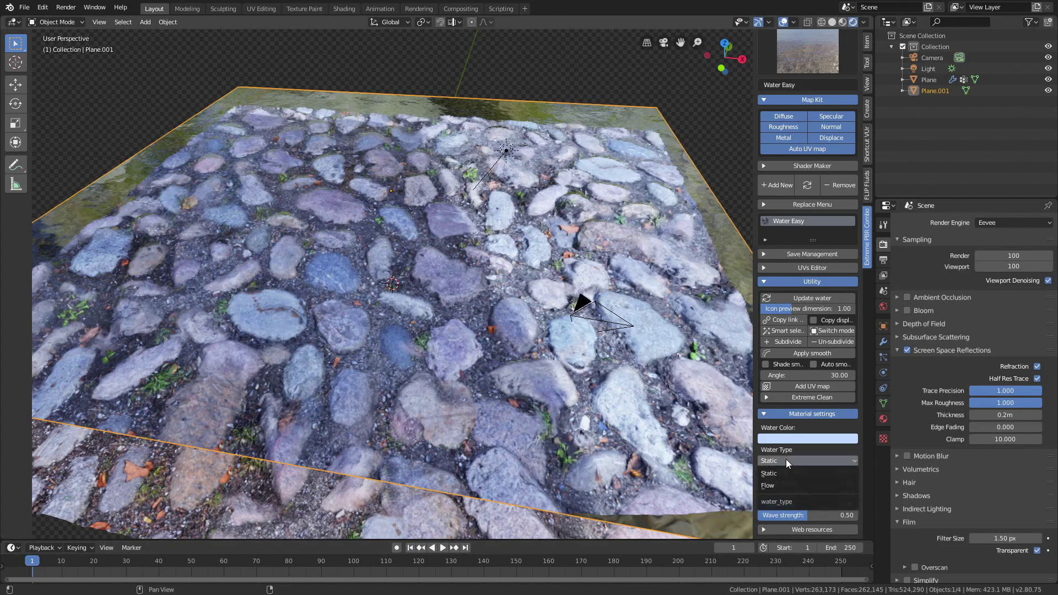
click(791, 480)
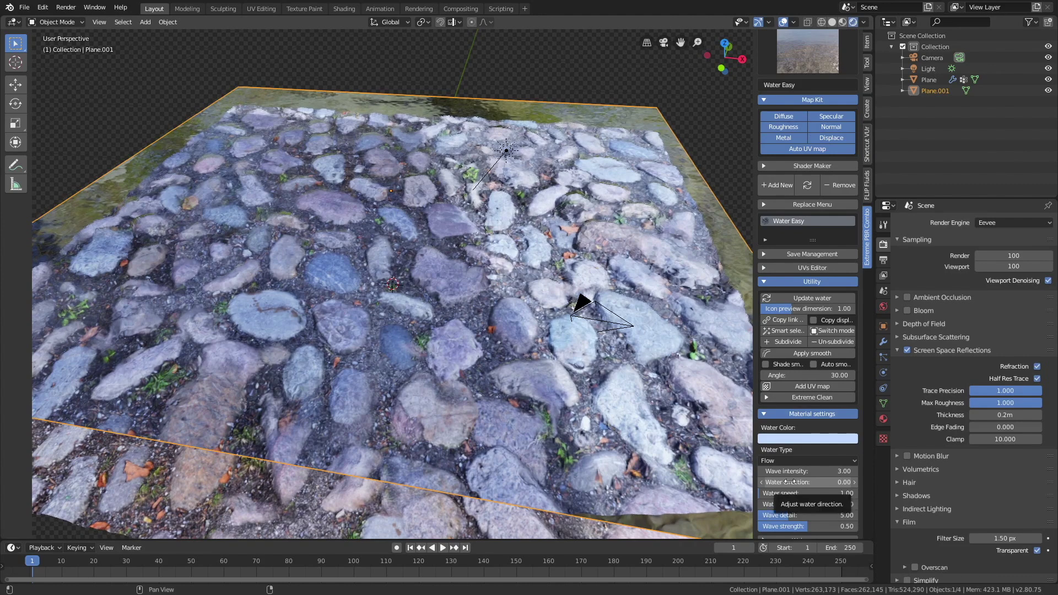
Set the Water Easy material's wave intensity to 5 and its water speed to 3.
click(808, 472)
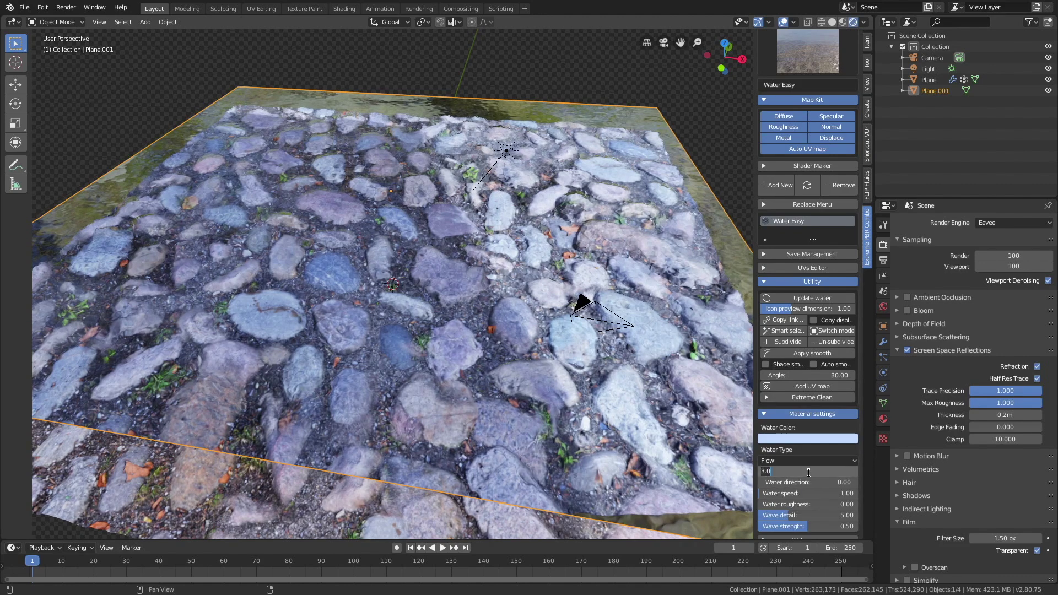
text(5)
key(Return)
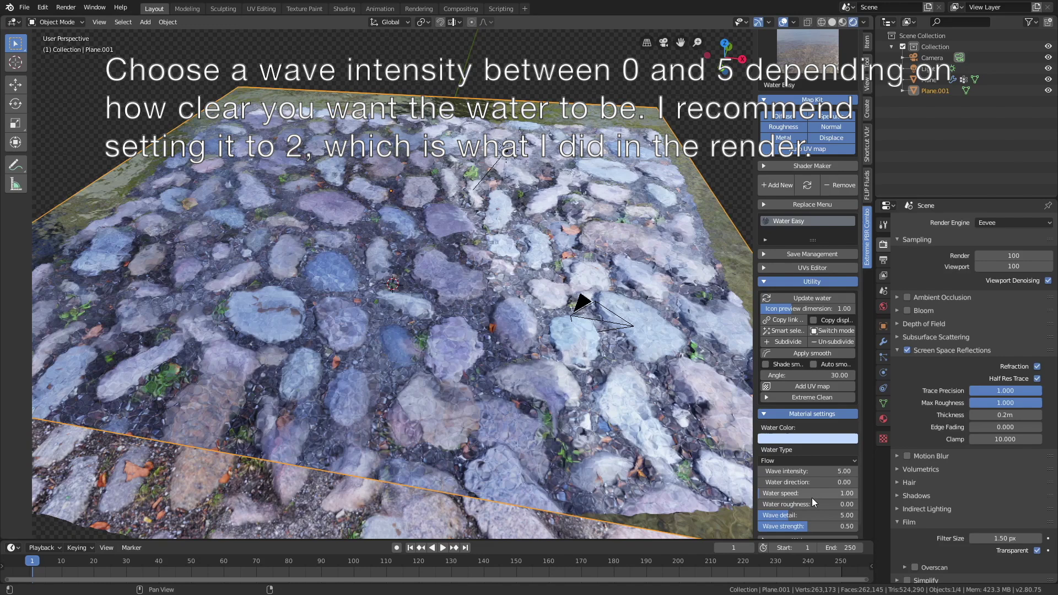
click(806, 495)
text(3)
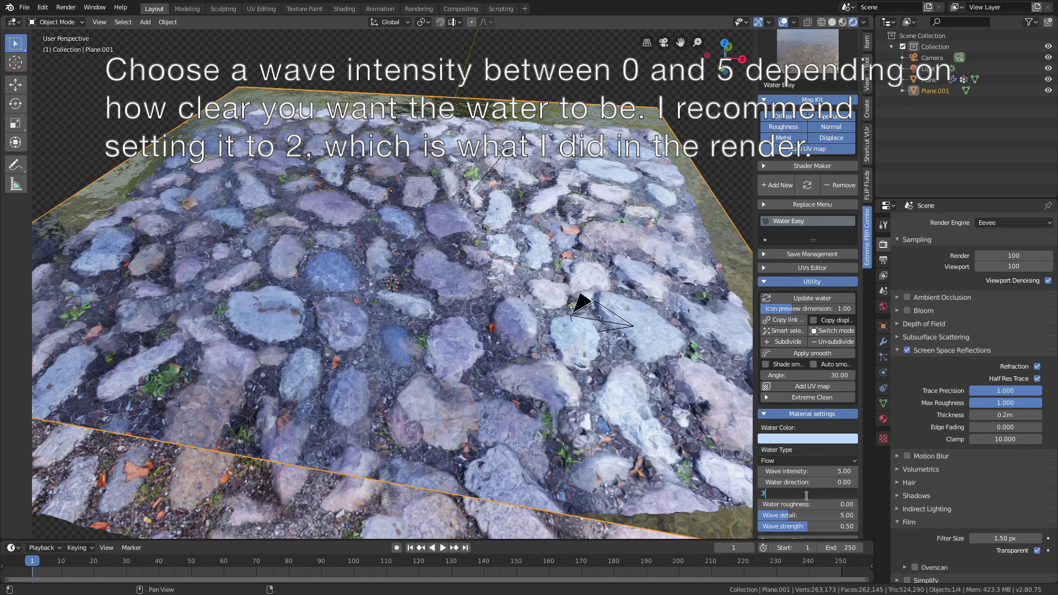
key(Return)
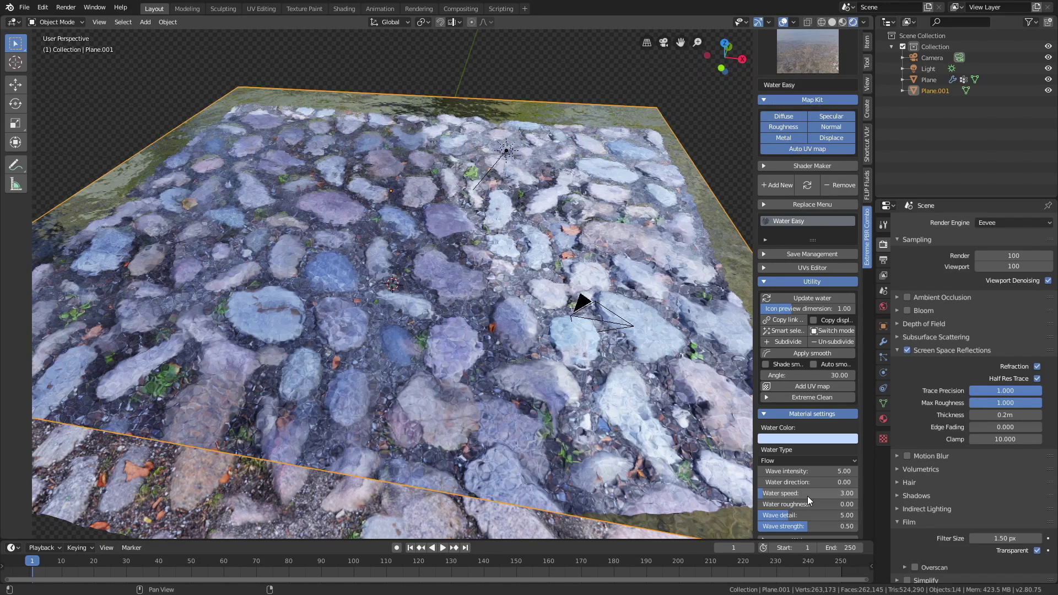
Set the Water Easy material's wave detail to 16 and its wave strength to 0.62.
click(808, 515)
text(16)
key(Return)
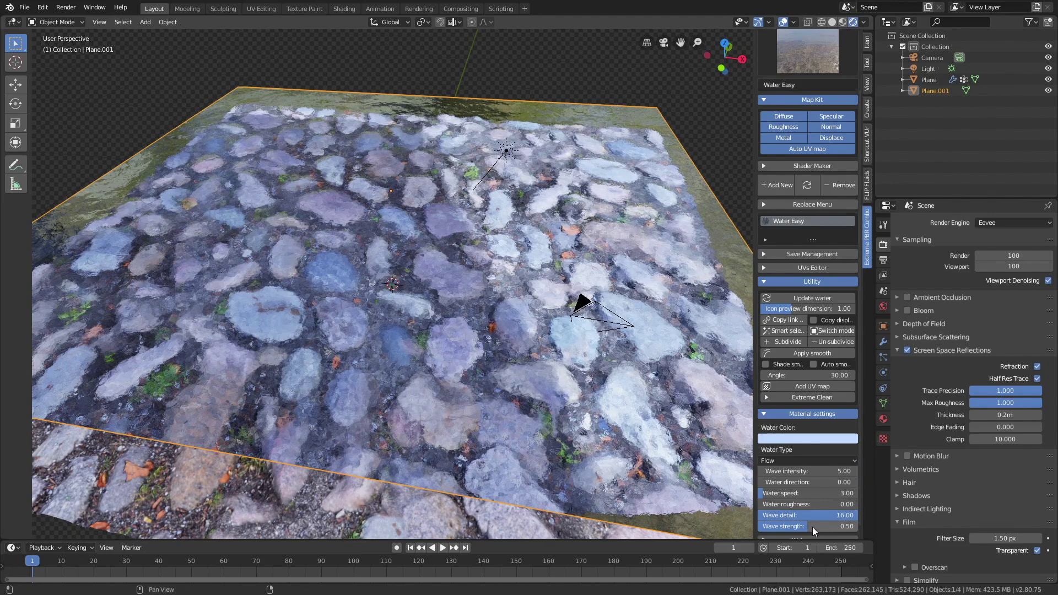
drag(808, 526, 763, 504)
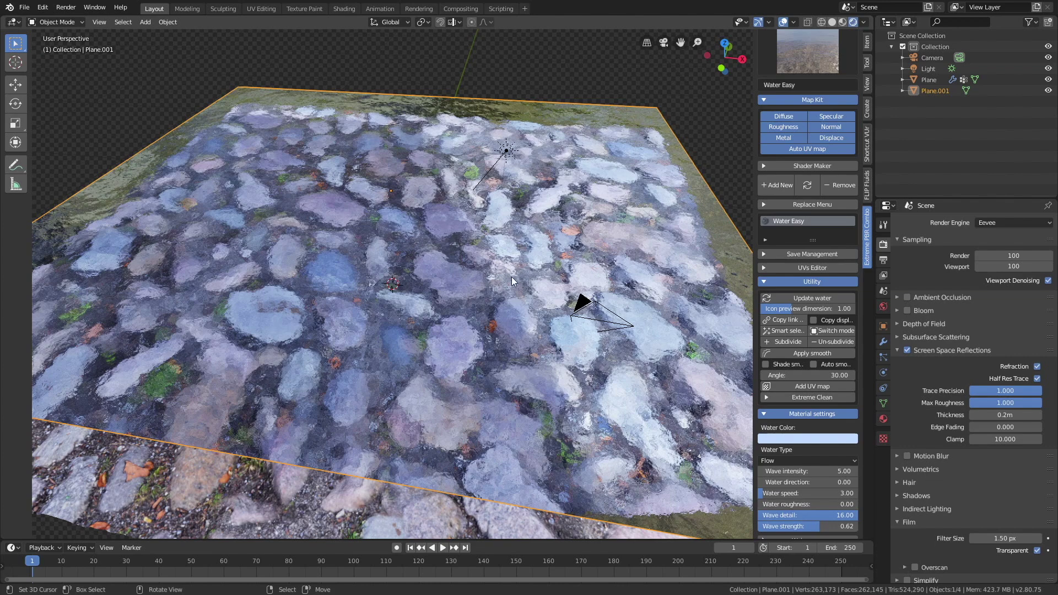
Play the animation to preview the water flow while orbiting around the plane, and stop it.
click(443, 548)
middle_drag(477, 421, 384, 409)
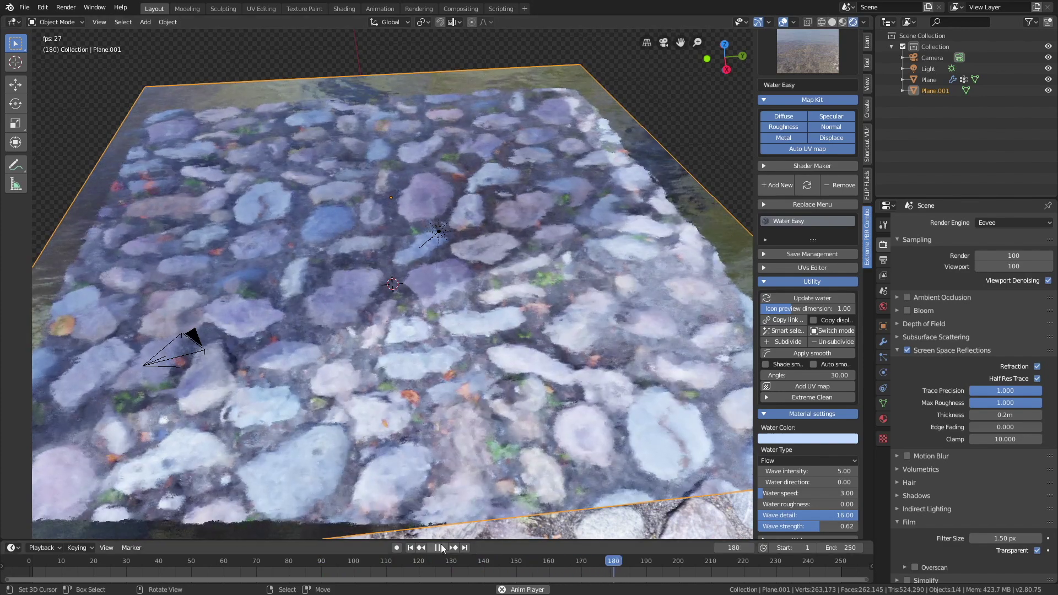
key(space)
Set the animation's end frame to 400.
click(842, 548)
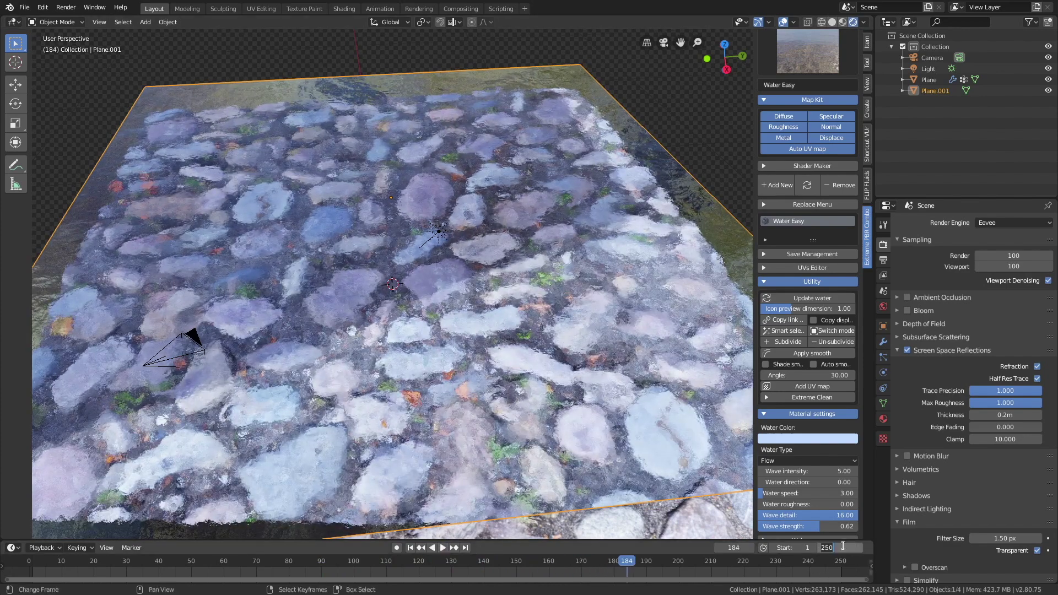
text(400)
key(Return)
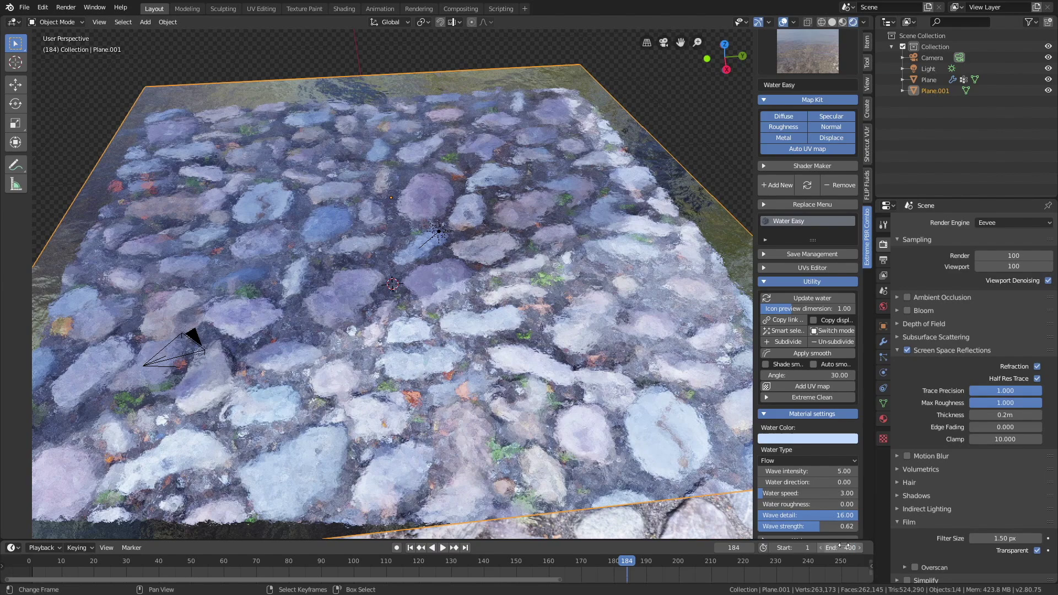
Play the extended animation beyond frame 250, stop it and return to the first frame.
click(443, 548)
drag(562, 579, 701, 577)
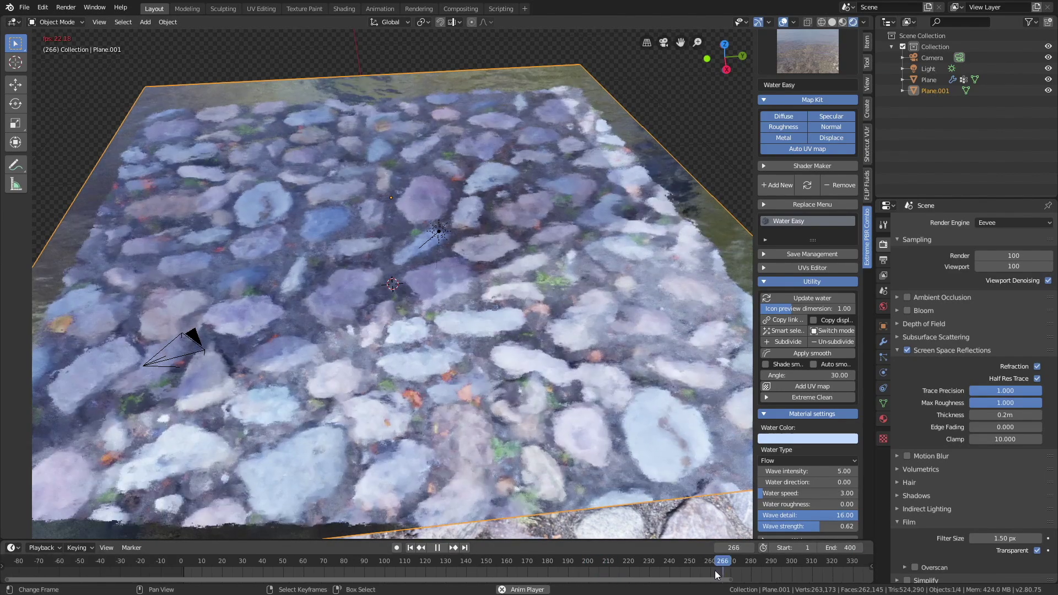
click(439, 548)
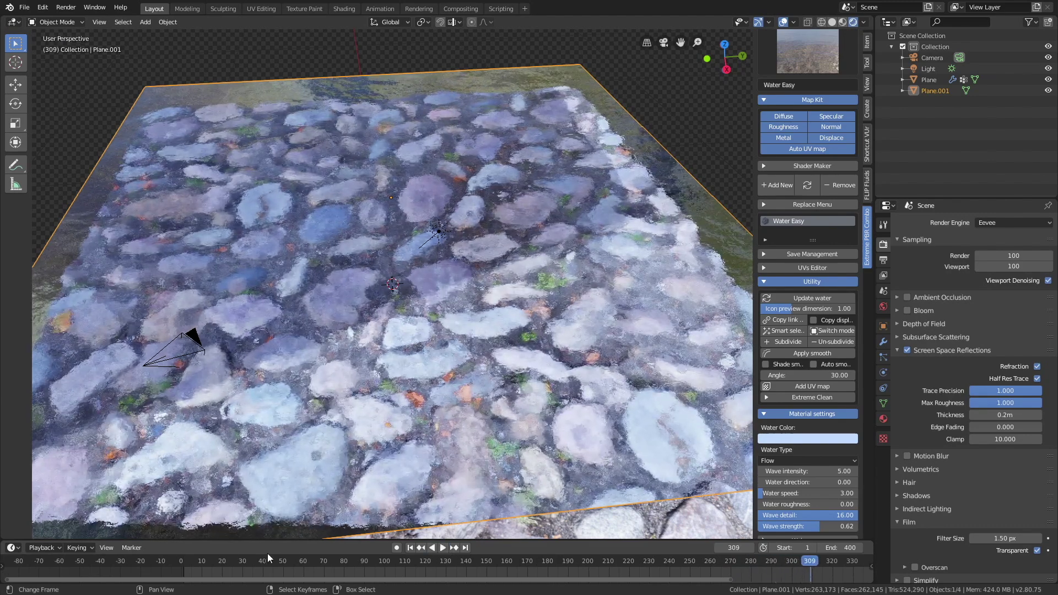
click(411, 548)
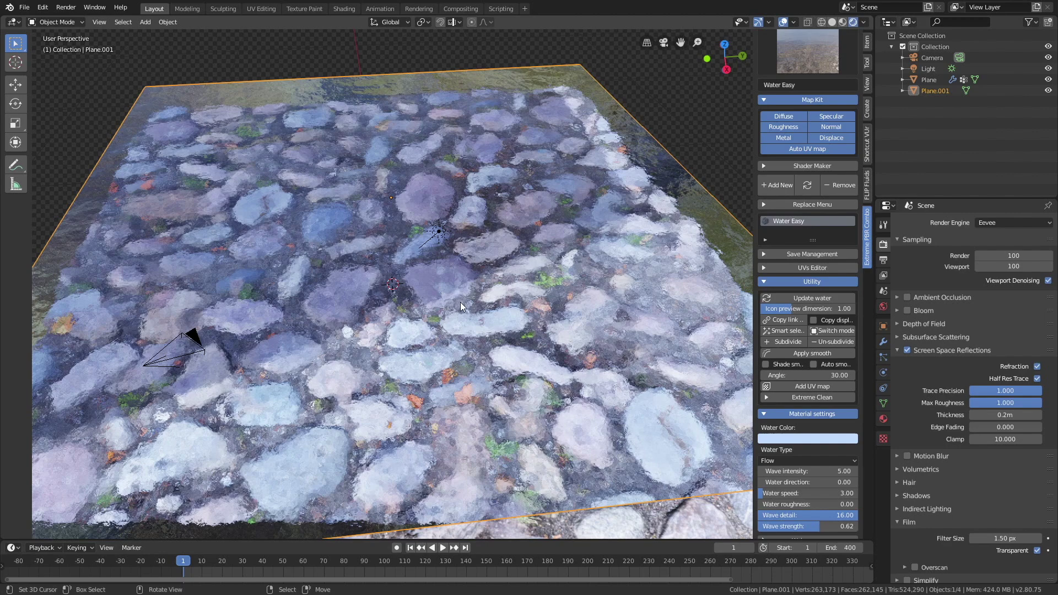
Set the output frame rate to 30 fps and the file format to AVI JPEG.
click(884, 261)
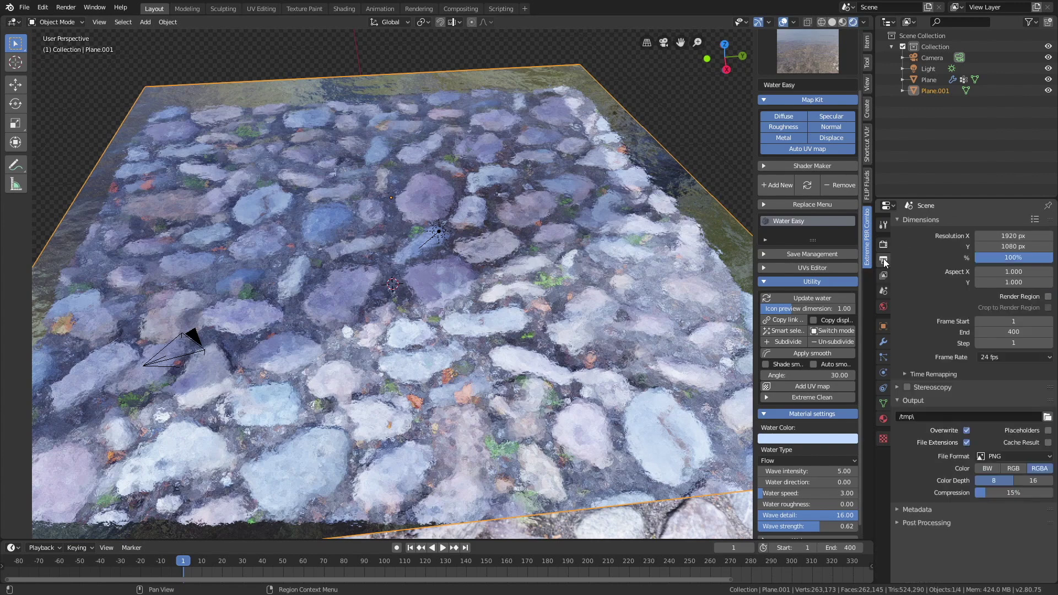
click(997, 356)
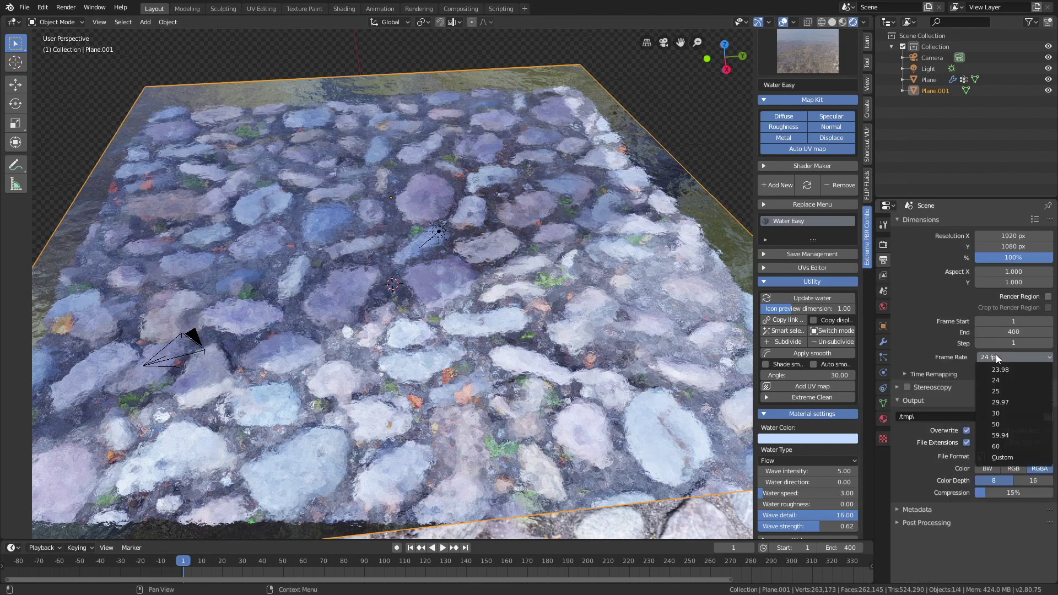
click(1004, 411)
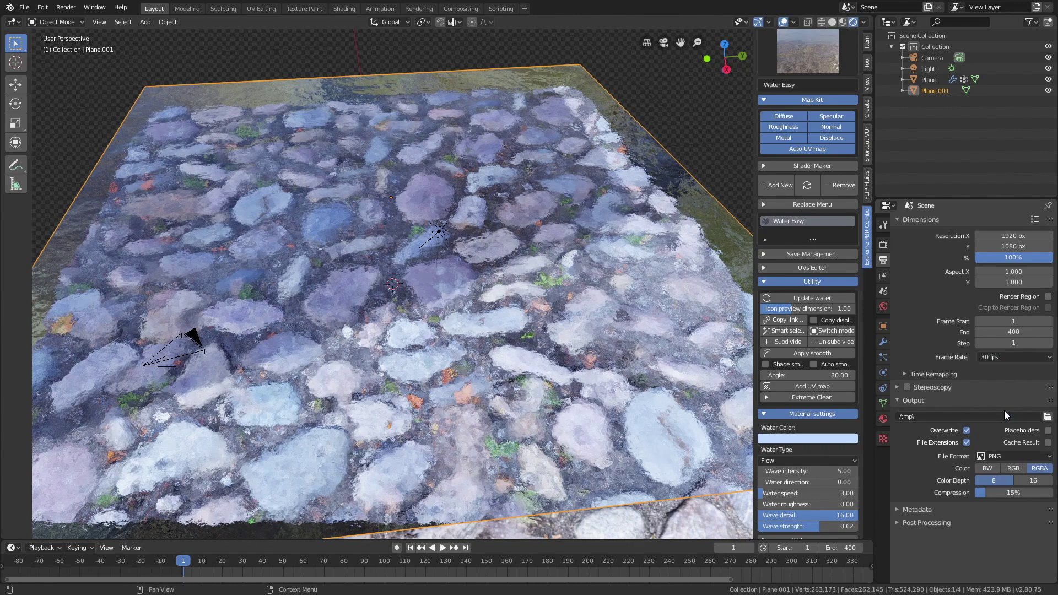
click(997, 457)
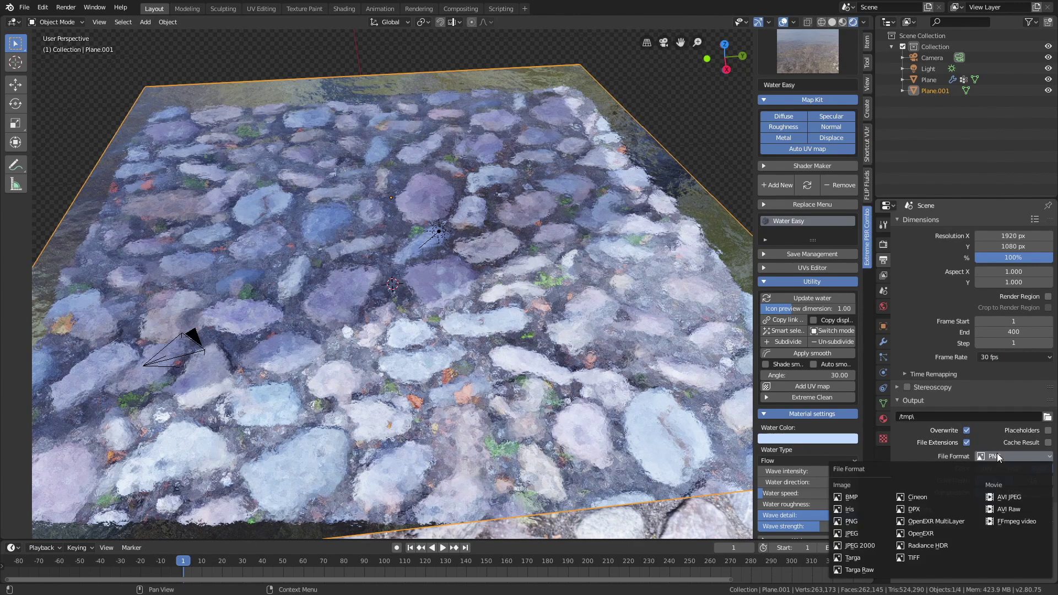
click(1010, 496)
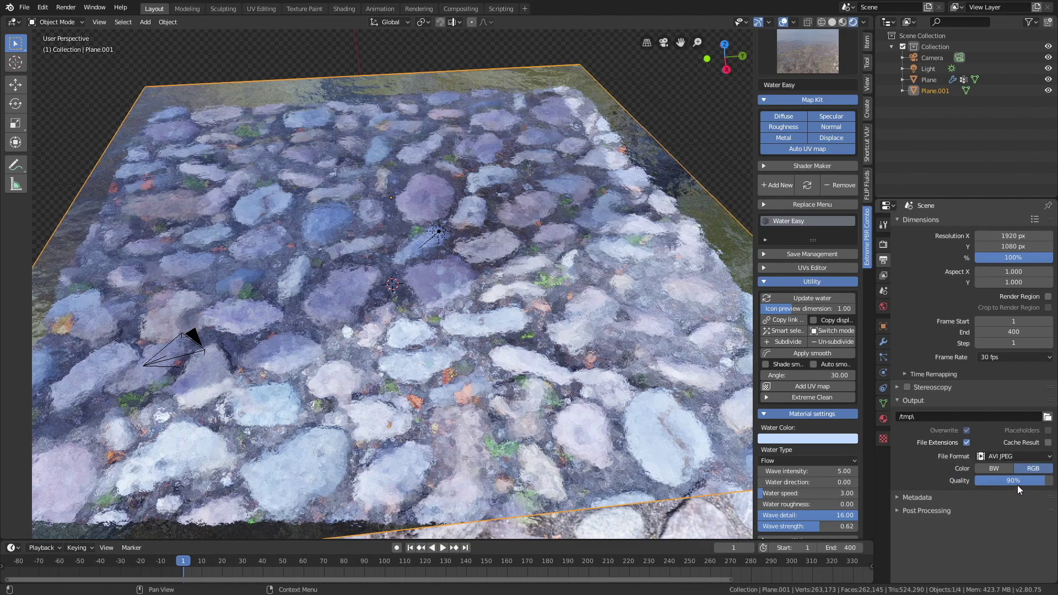
Set the render output path to the tmp folder on drive E with the file name "final water tut".
click(1048, 417)
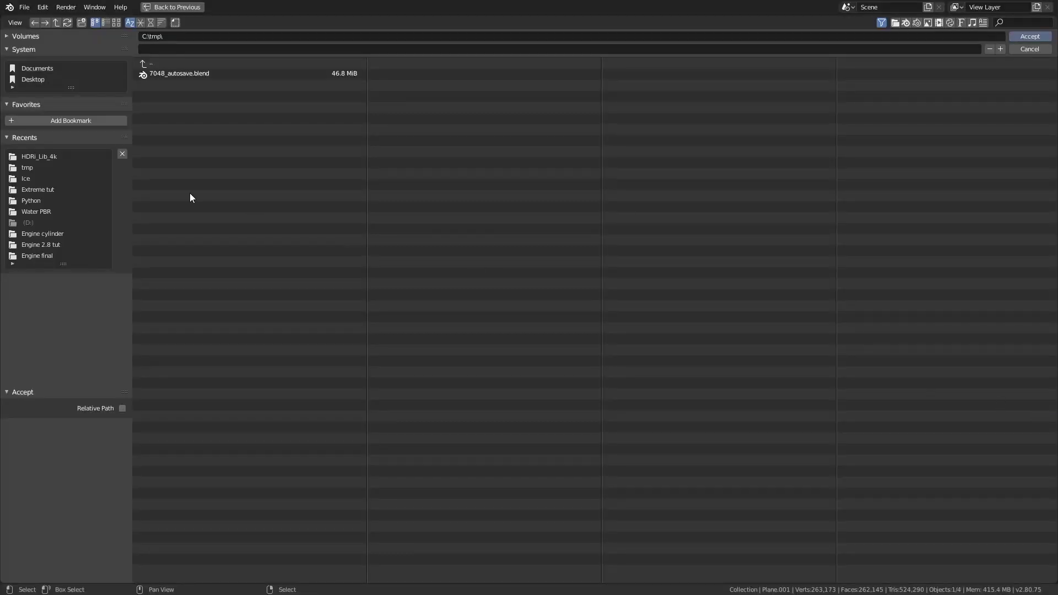
click(25, 36)
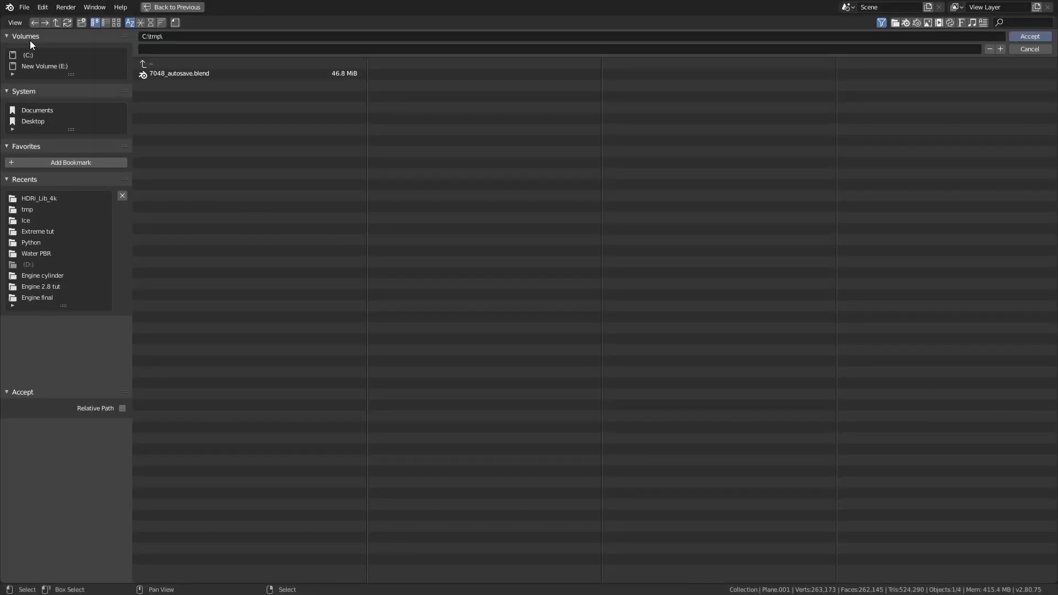
click(34, 67)
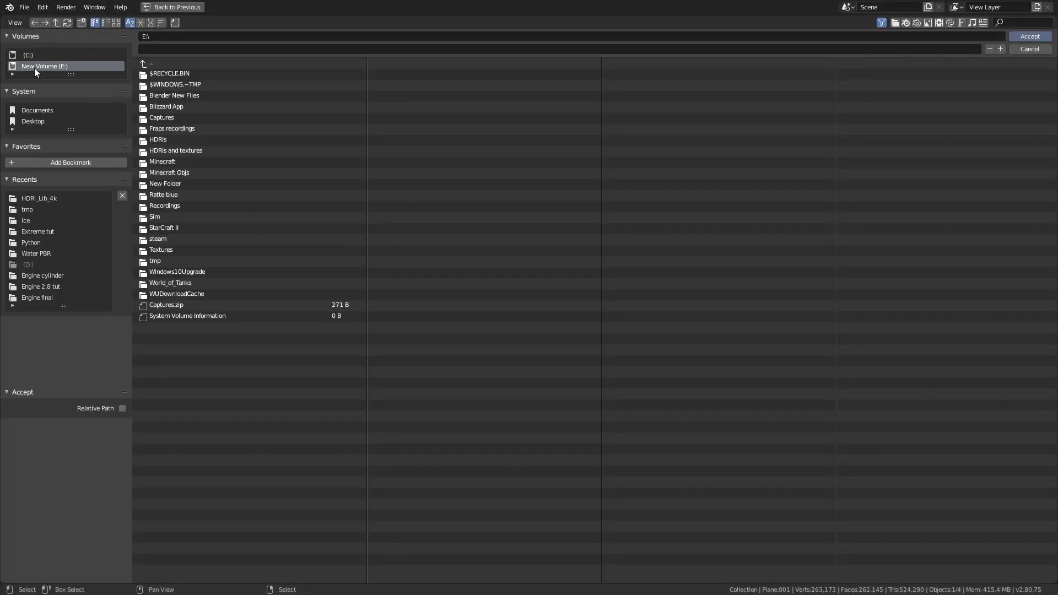
double_click(183, 261)
click(153, 46)
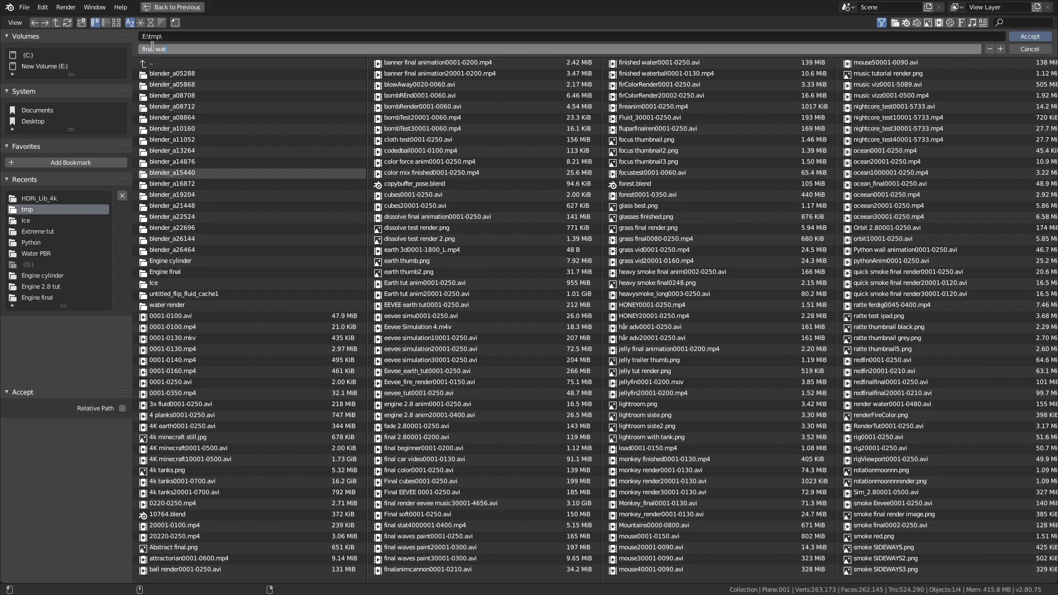
key(Return)
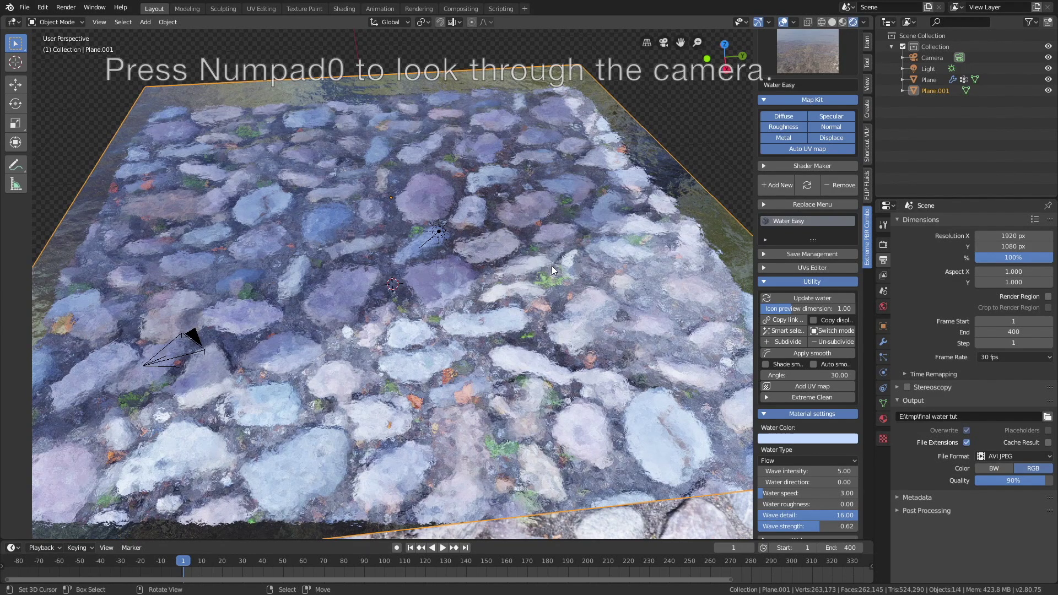
Look through the camera, lock it to the view and move it back to frame the rocks beneath the water.
key(KP_0)
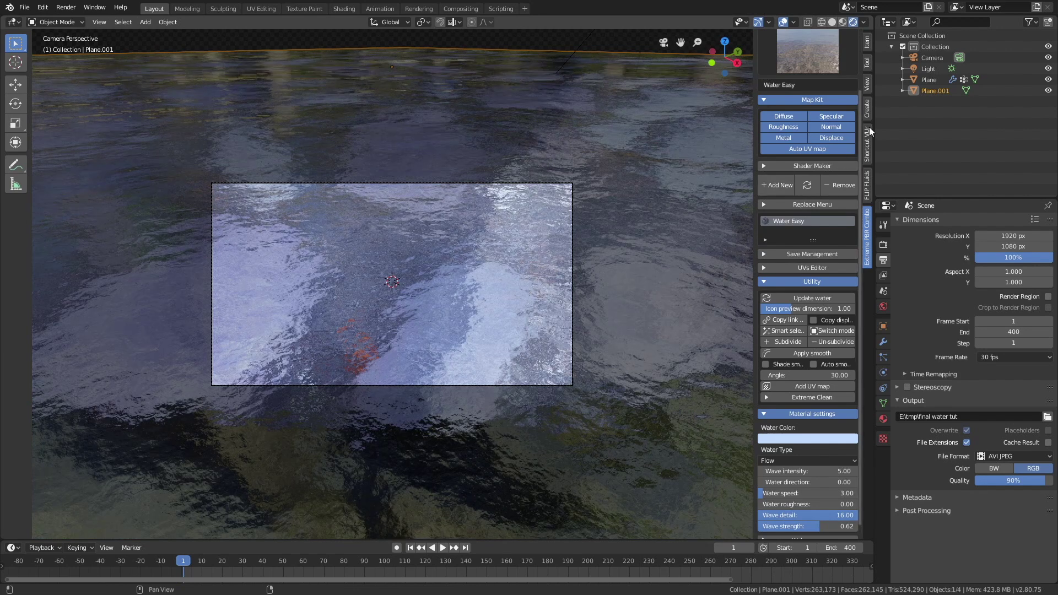
click(867, 84)
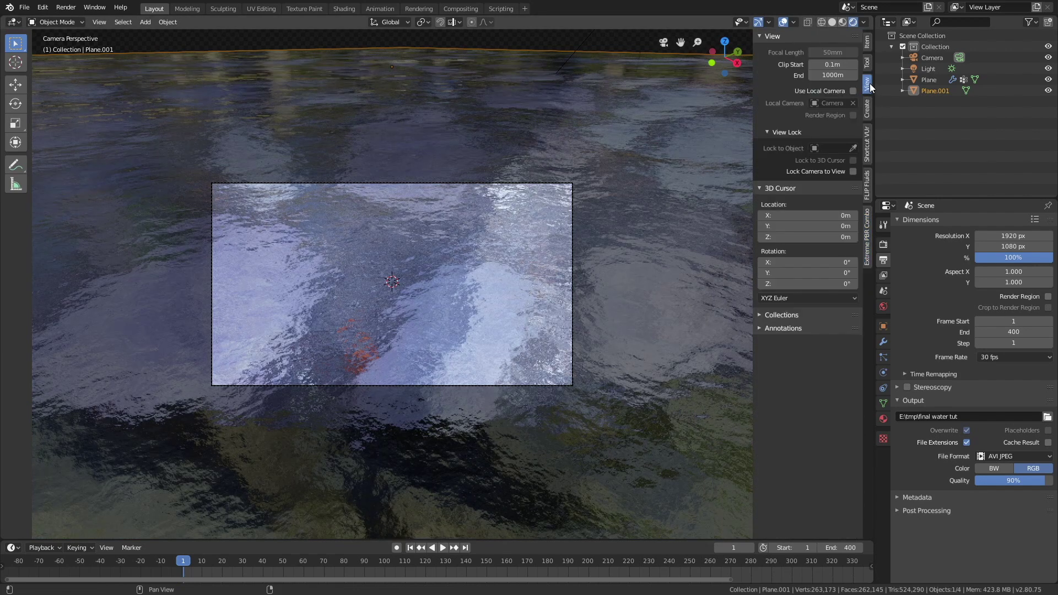
click(853, 171)
scroll(502, 217, down, 4)
middle_drag(501, 217, 641, 305)
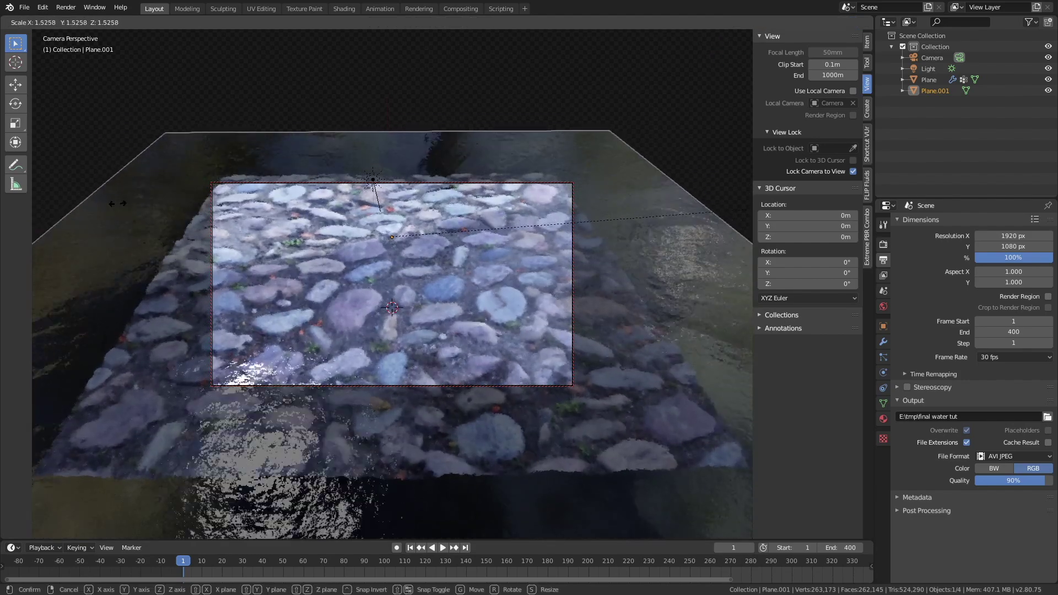
middle_drag(681, 248, 547, 292)
Select the light and rotate it about 104 degrees to remove the bright glare from the water.
click(373, 177)
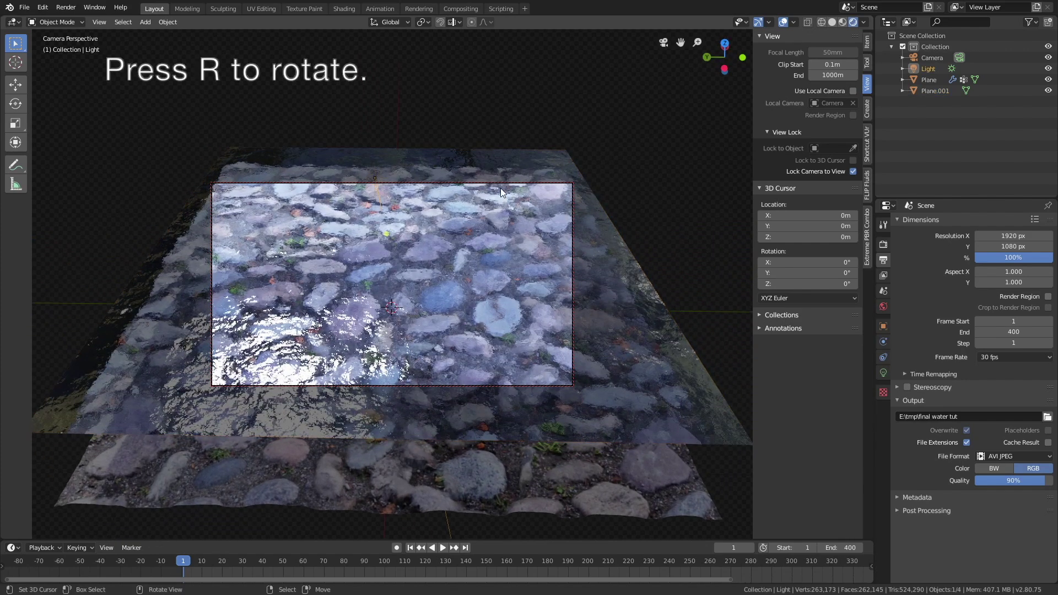
key(r)
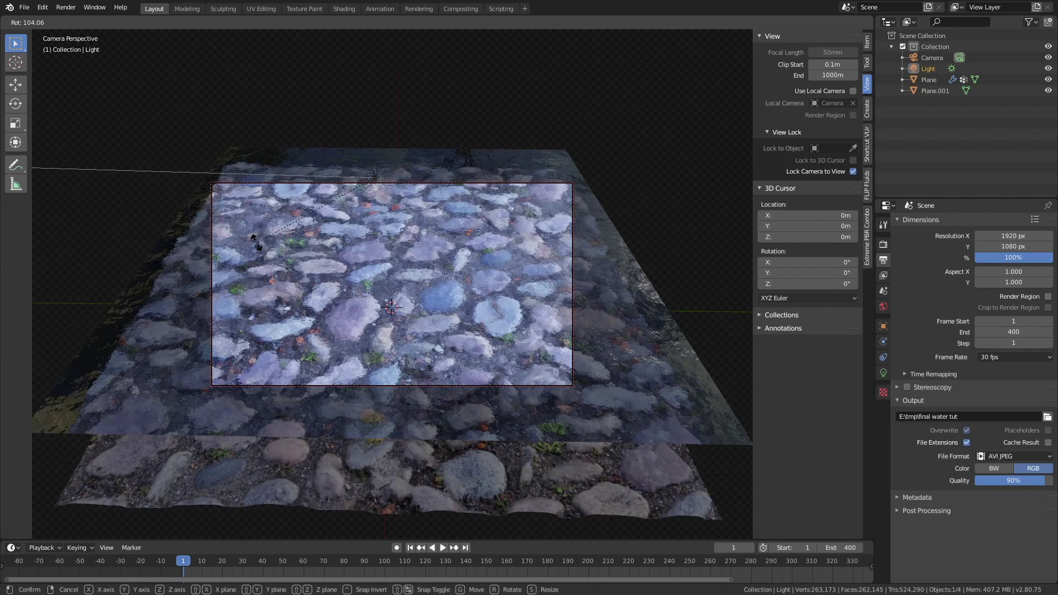
click(295, 262)
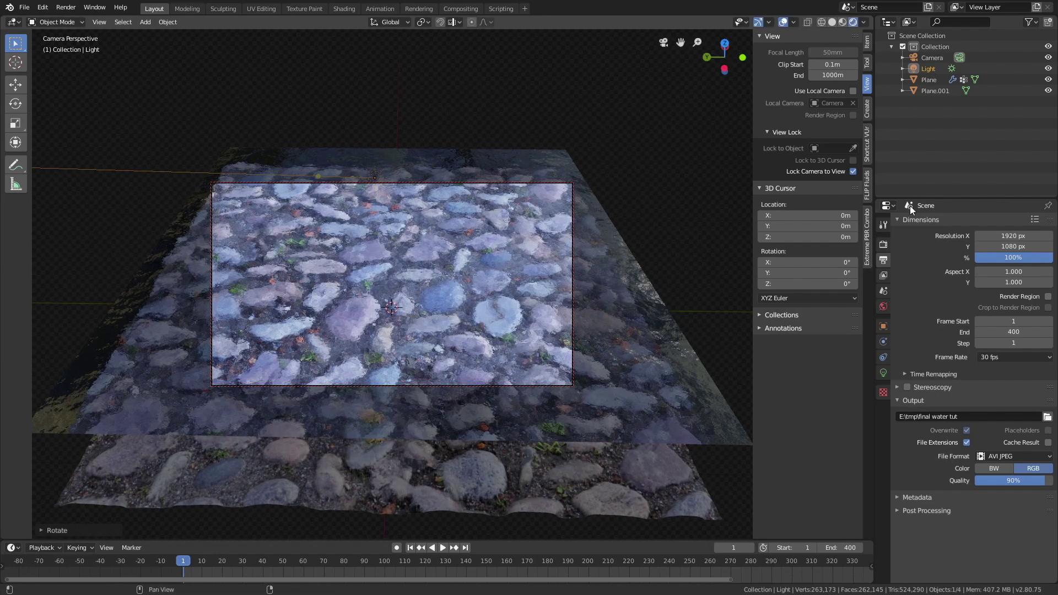
Unlock the camera from the view and inspect the water and stones inside the camera frame.
click(853, 172)
key(Home)
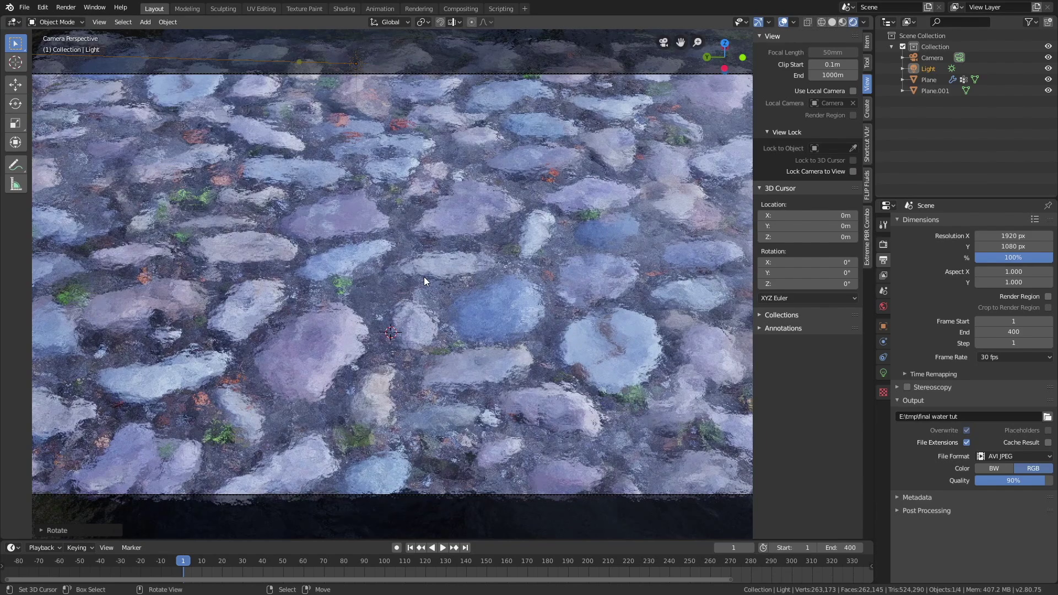
scroll(424, 281, up, 2)
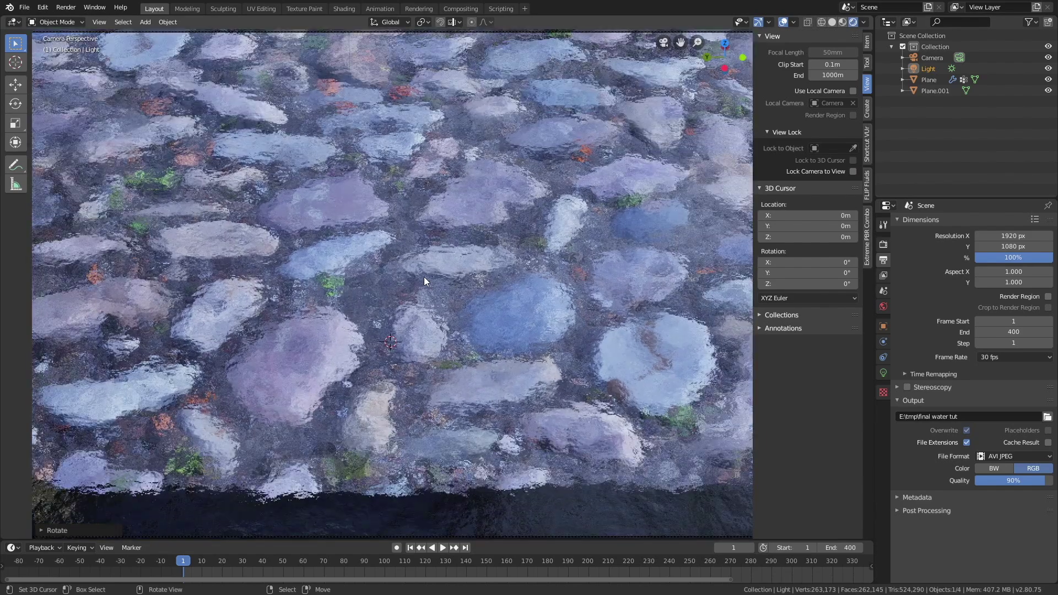
scroll(424, 276, down, 3)
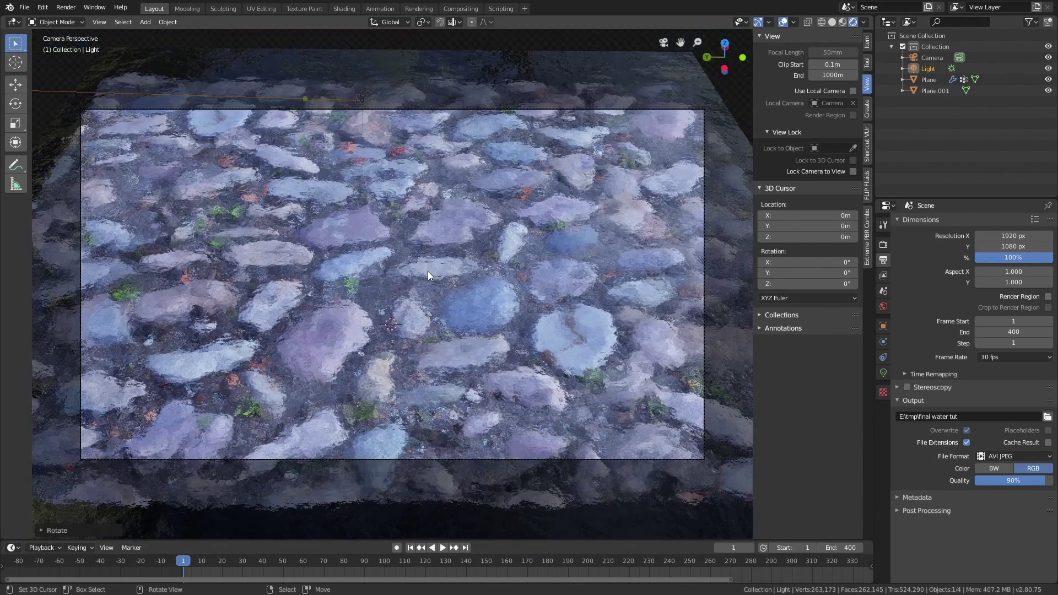
shift+middle_drag(428, 266, 428, 253)
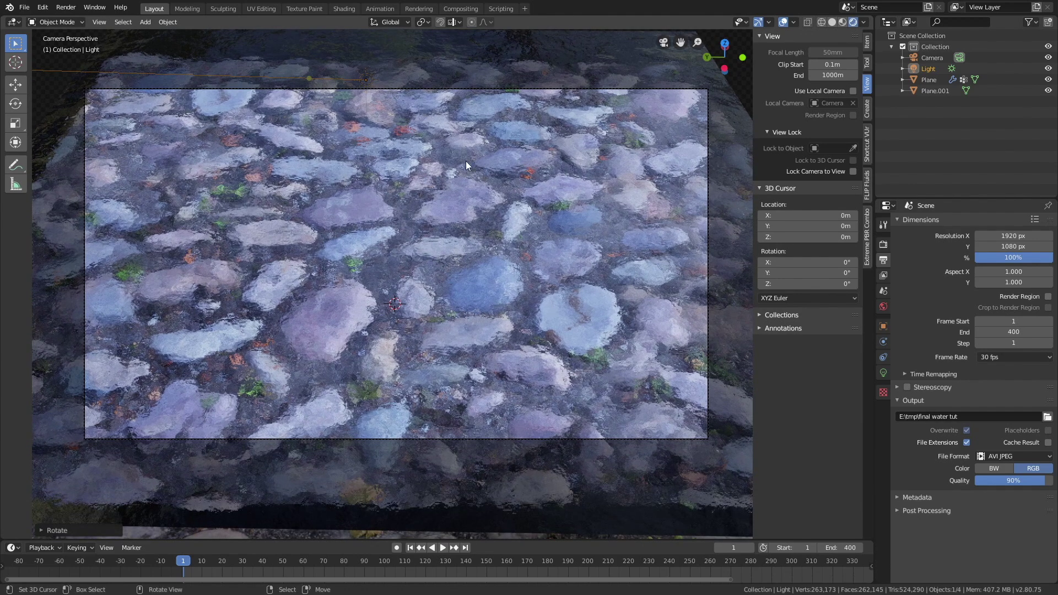
Scale up the rock ground plane slightly beneath the water and check it within the camera frame.
click(853, 172)
click(853, 171)
scroll(481, 331, down, 4)
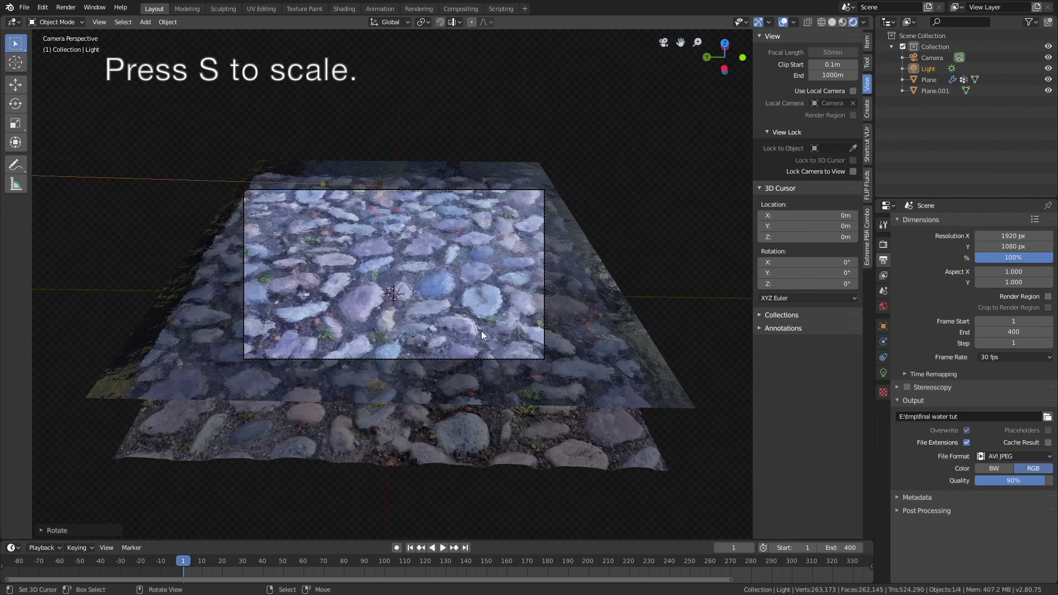
click(474, 441)
key(s)
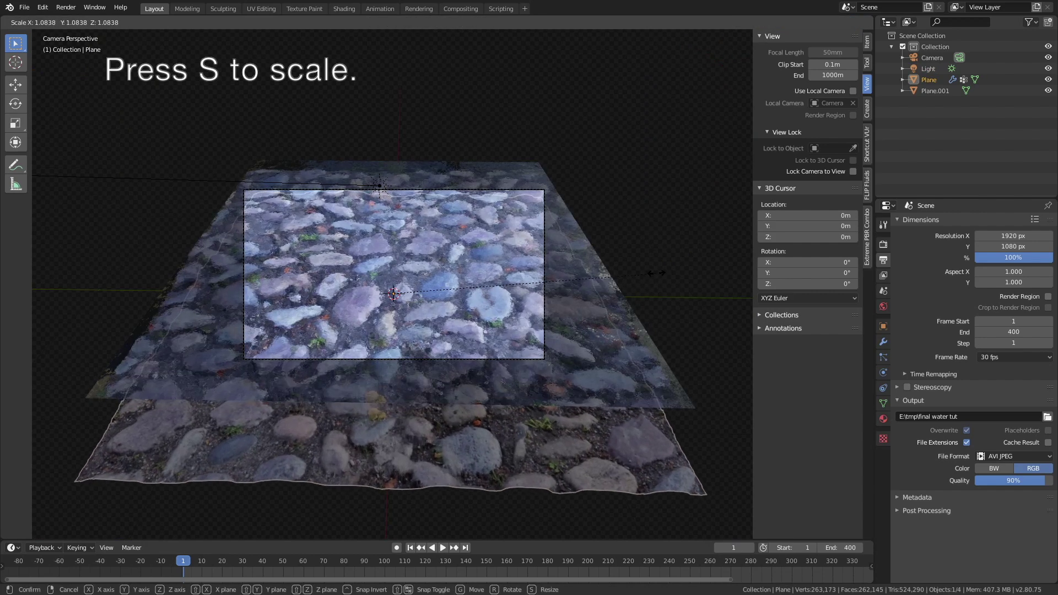
click(684, 244)
scroll(520, 246, up, 5)
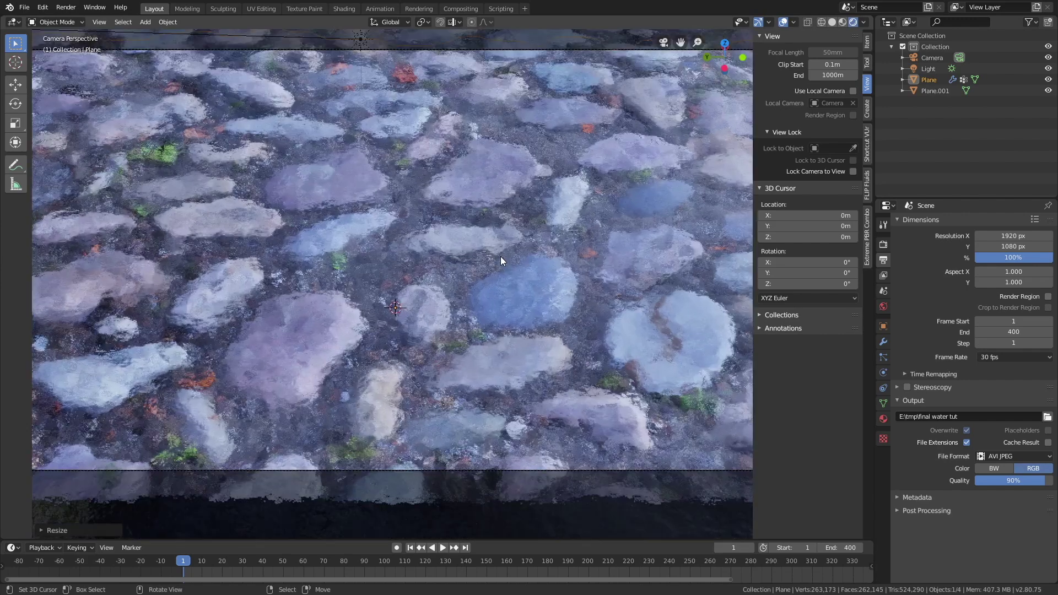
Render a still image of the camera view from the viewport and examine the whole rendered frame.
scroll(500, 256, down, 1)
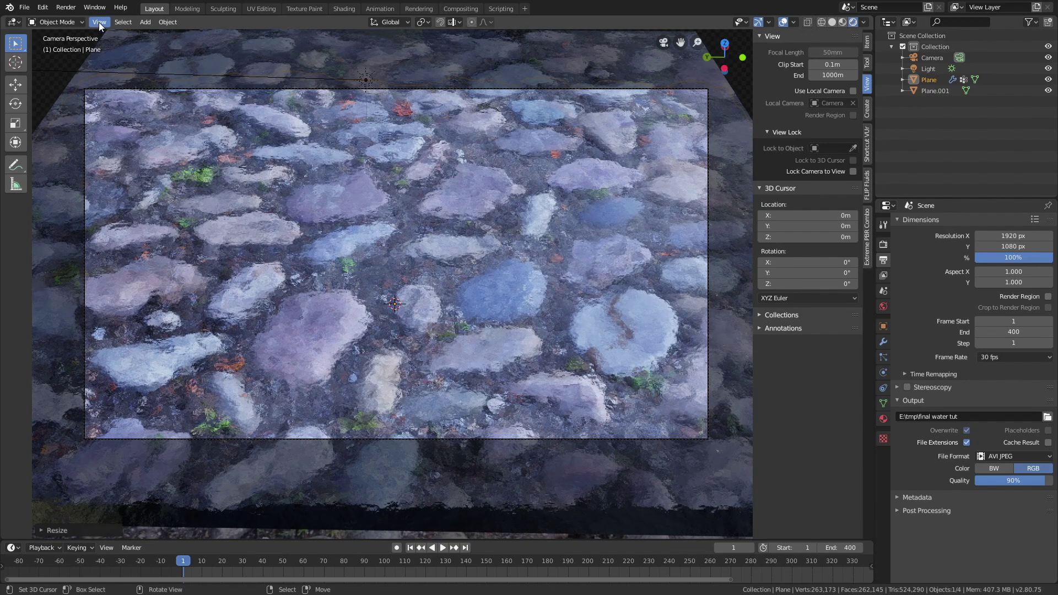
click(72, 8)
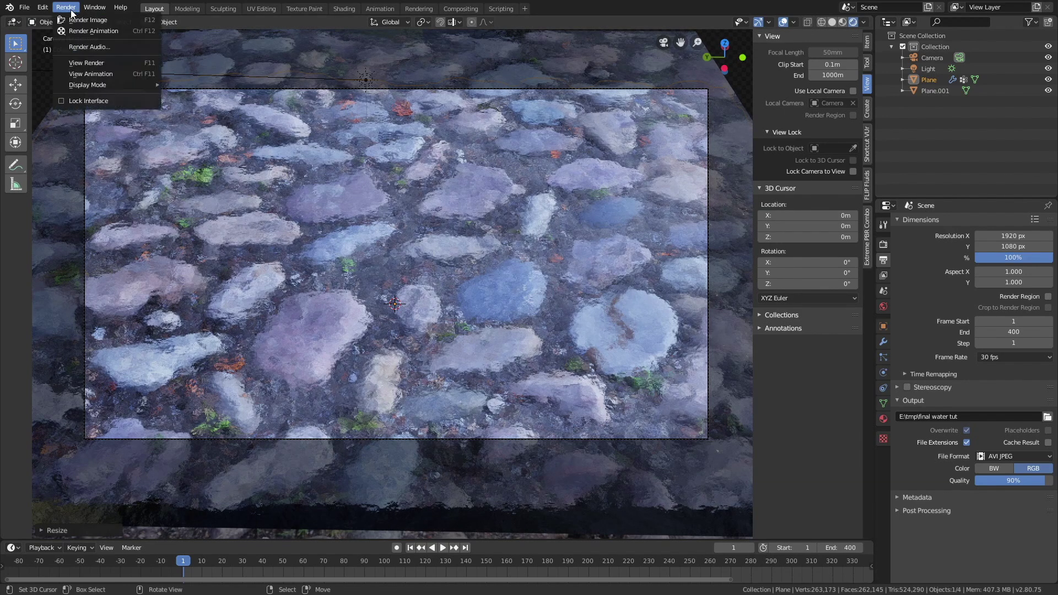
mouse_move(88, 86)
click(187, 96)
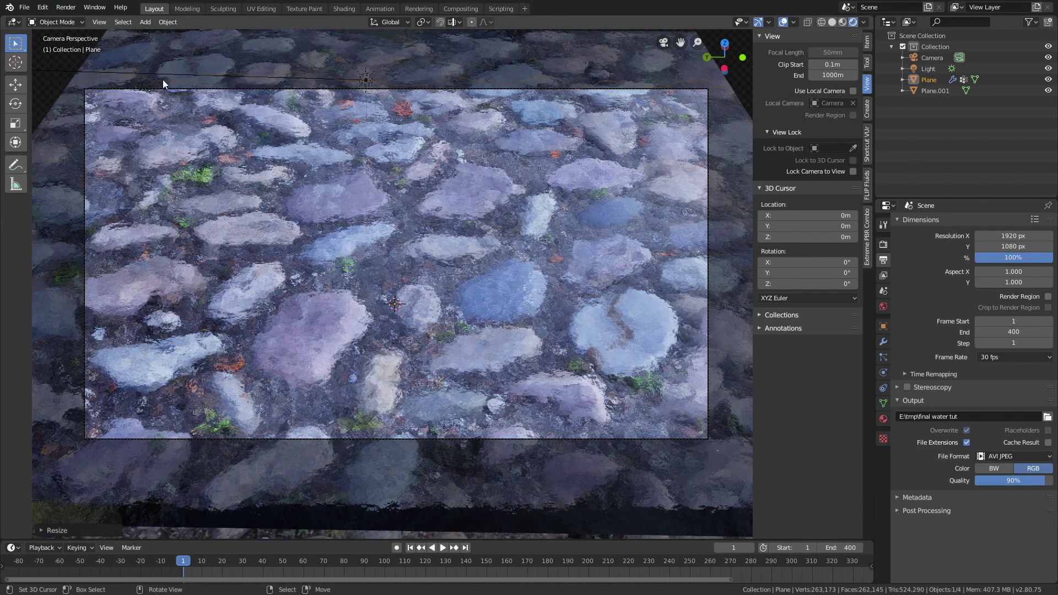
click(98, 22)
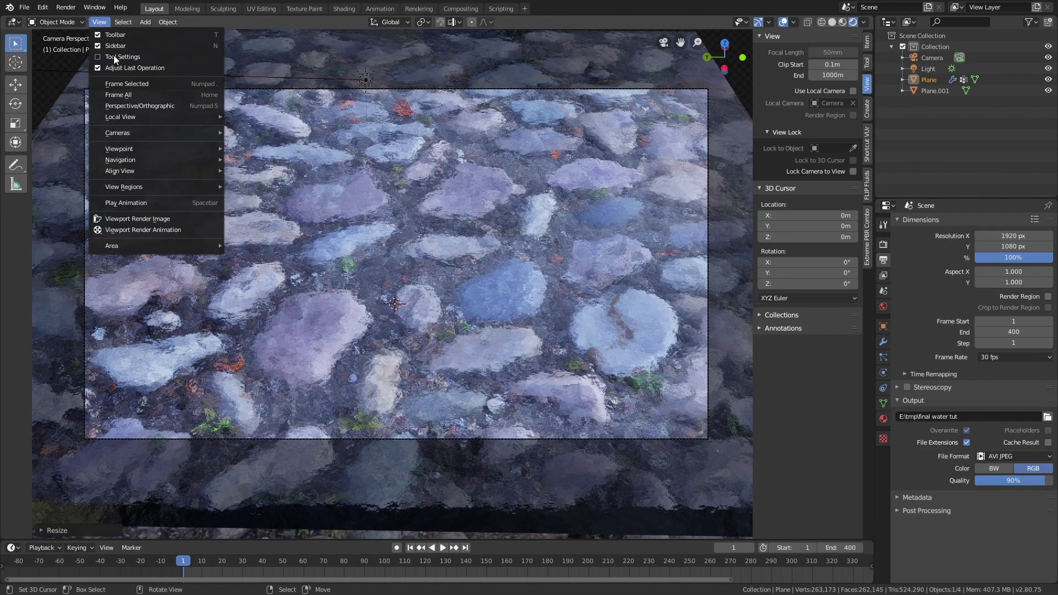
click(149, 217)
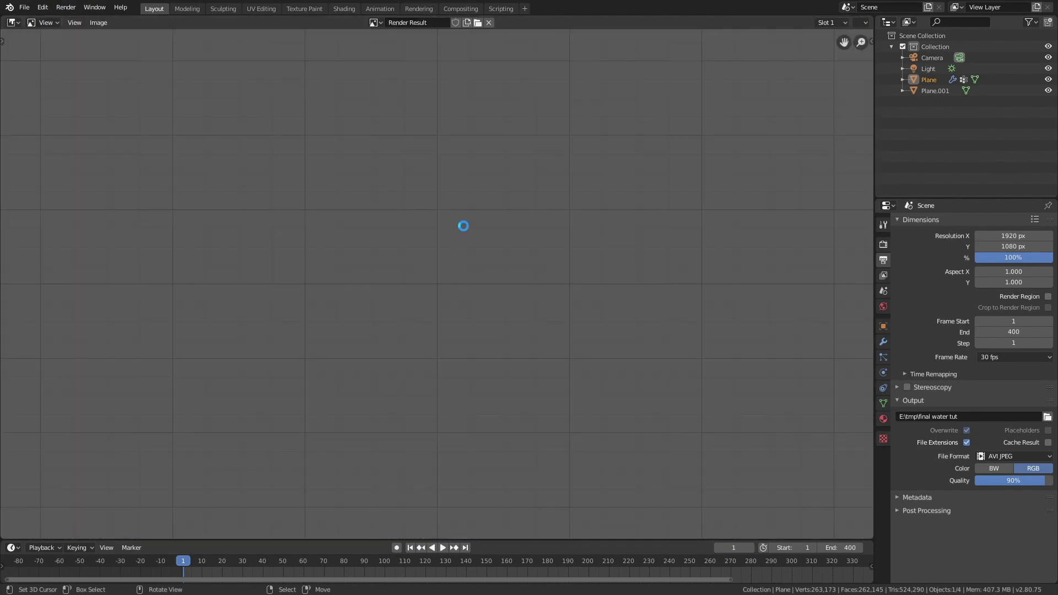
scroll(464, 226, down, 3)
scroll(406, 306, up, 1)
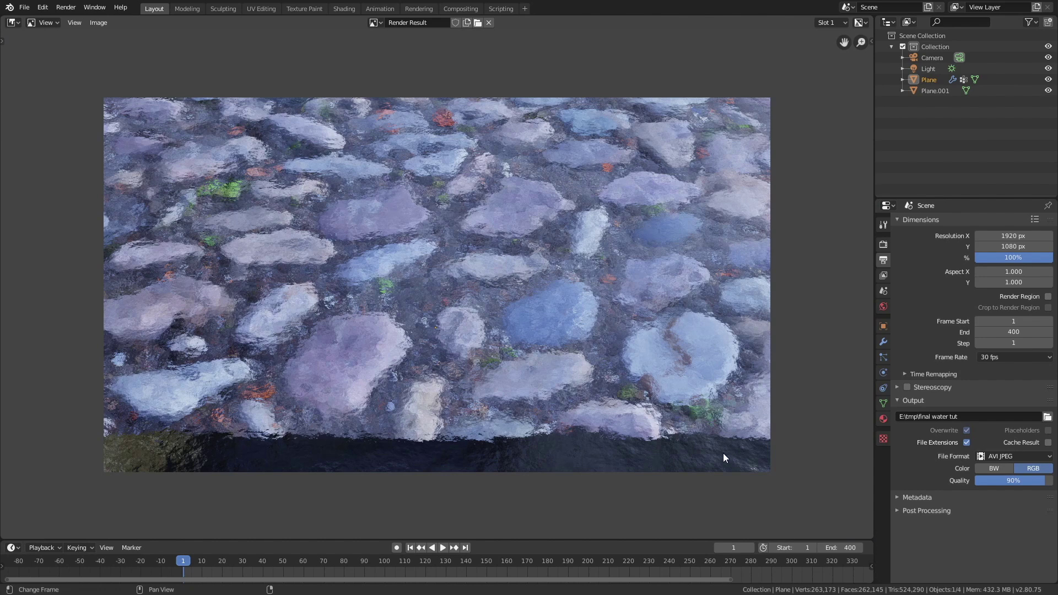
Set the output resolution to 4096 by 2160 px and return from the render result to the 3D viewport.
click(1015, 235)
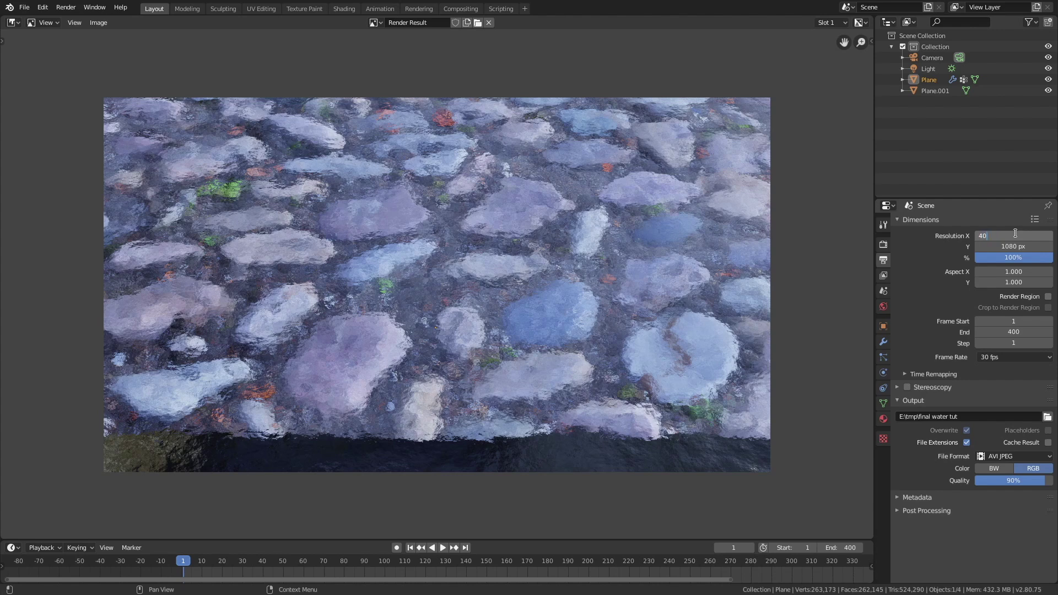
key(Return)
click(1017, 246)
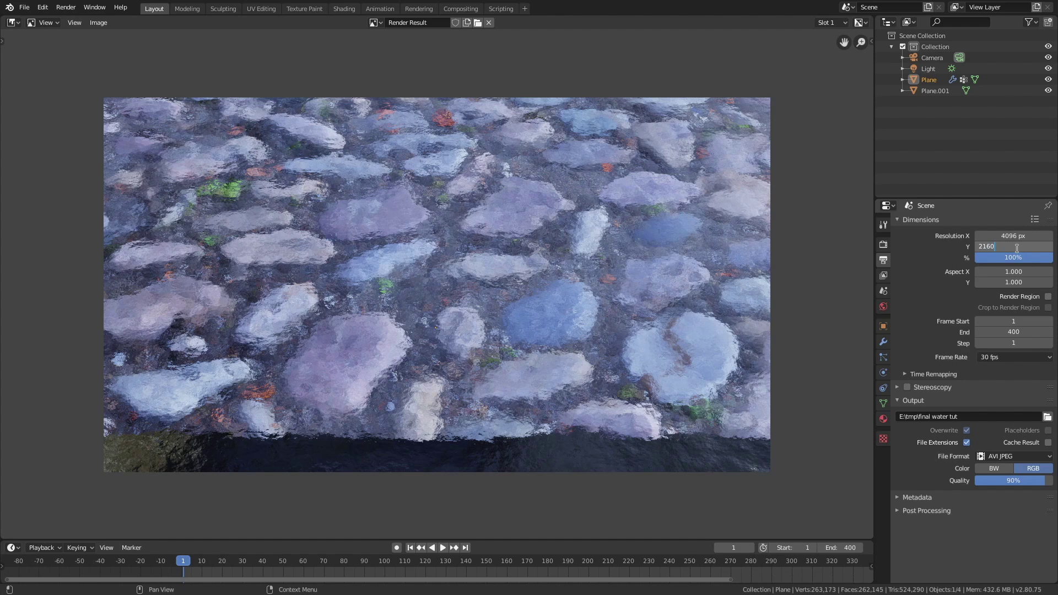
key(Return)
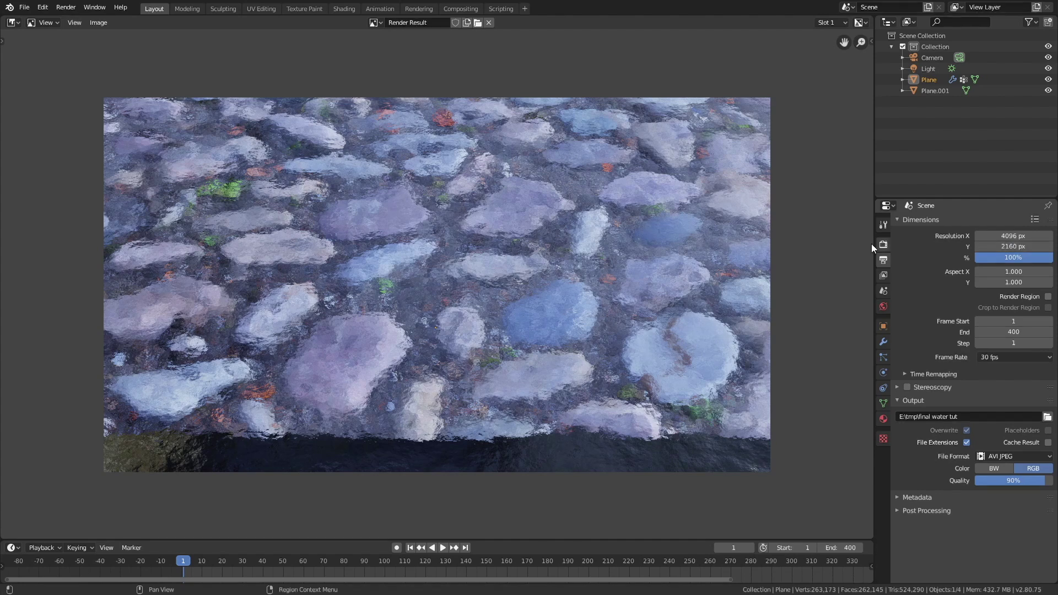
click(12, 22)
click(22, 67)
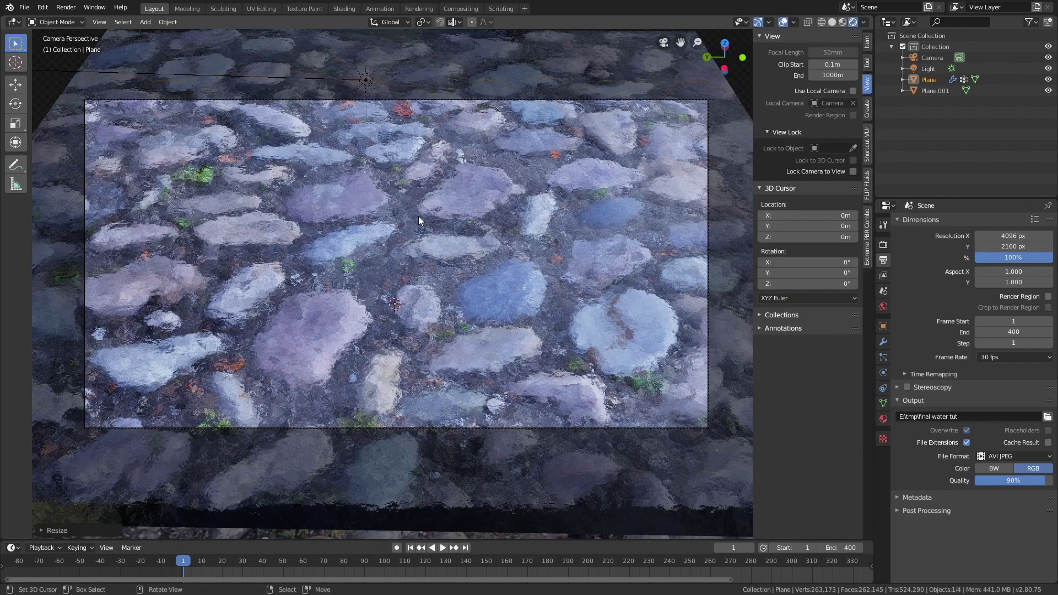
Move the rock ground plane about 4.8 m horizontally with global Z locked, repositioning the stones within the camera frame.
scroll(418, 216, down, 4)
scroll(650, 224, up, 4)
scroll(540, 192, down, 2)
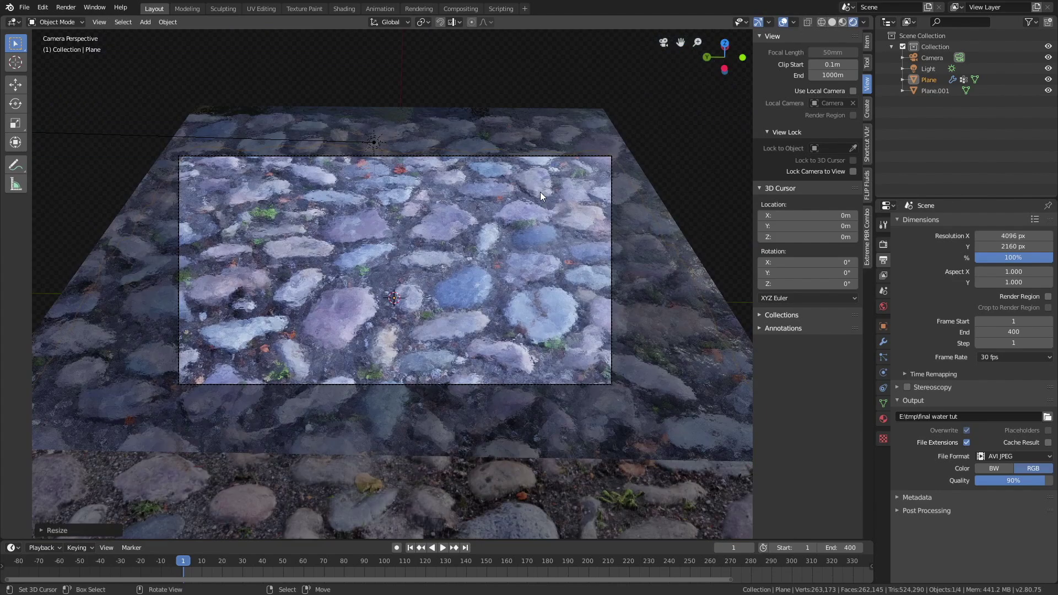
key(g)
key(shift+z)
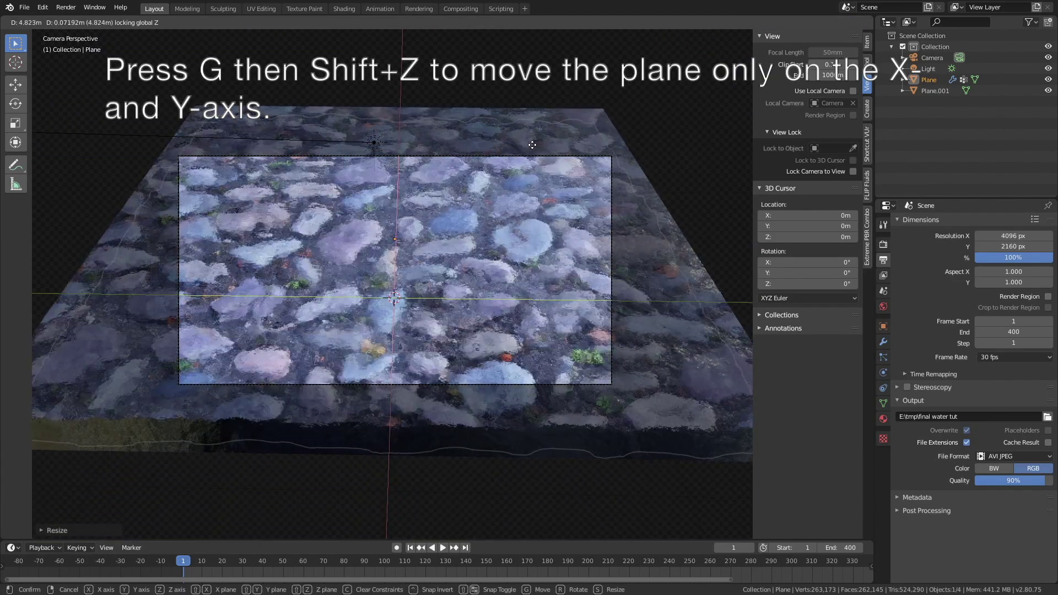
click(532, 144)
scroll(515, 178, up, 2)
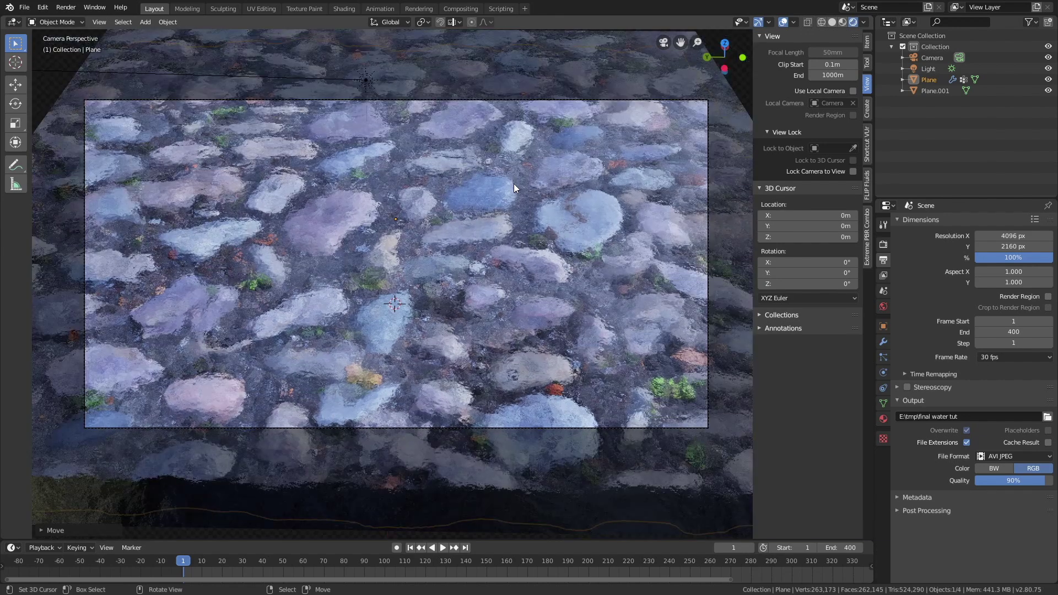
Preview the flowing water animation briefly, stop it, and start a viewport render of the animation.
click(445, 547)
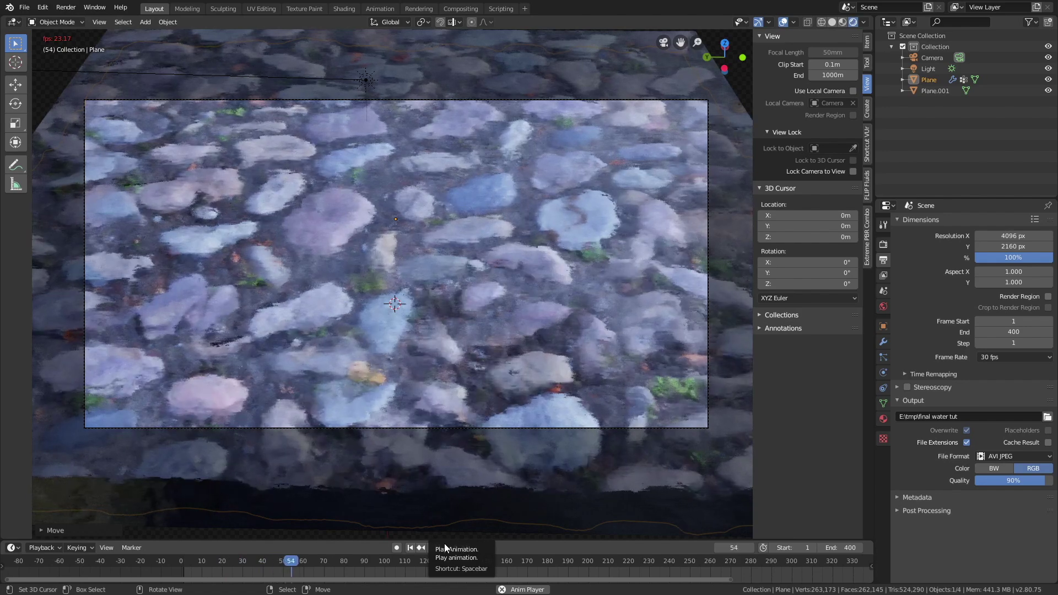
click(445, 545)
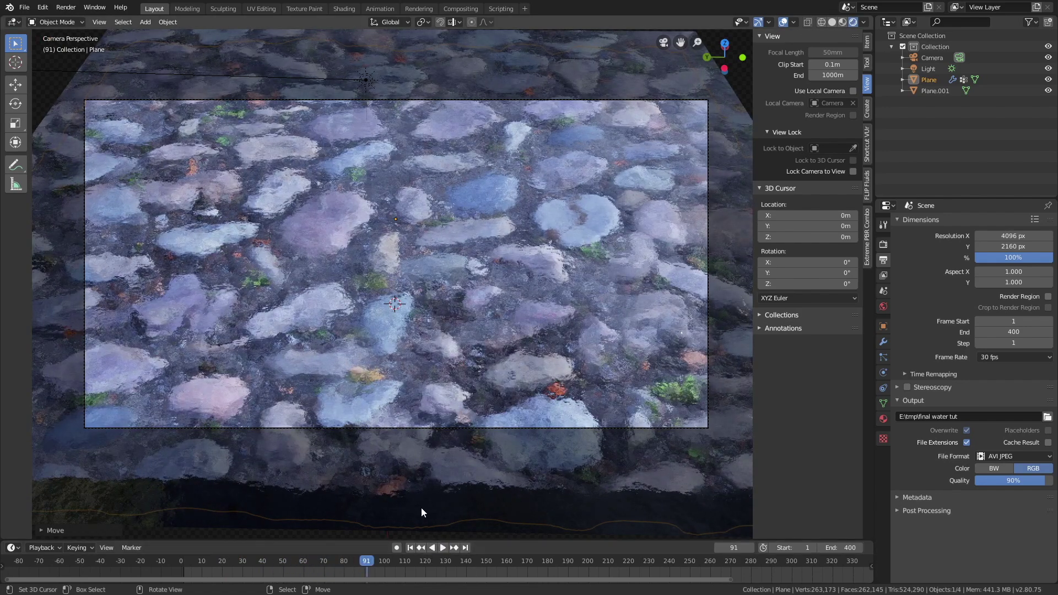
click(68, 7)
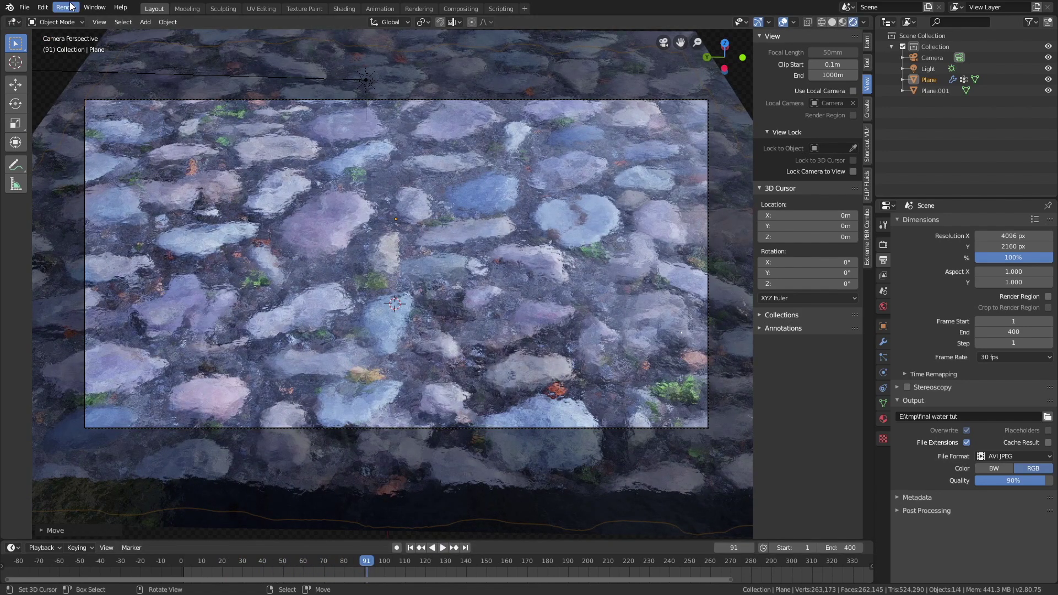
click(97, 22)
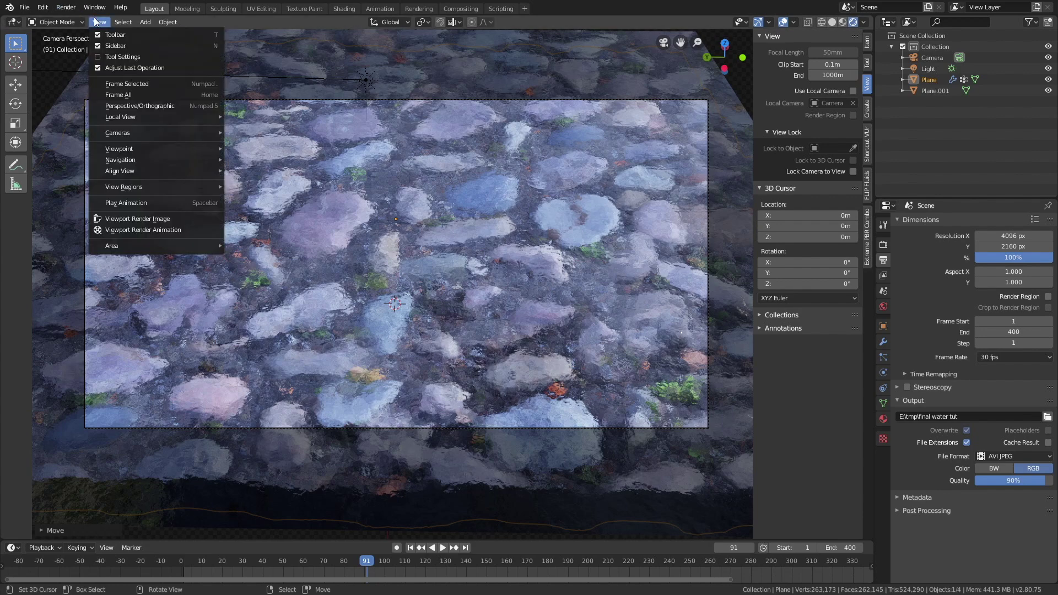
click(148, 231)
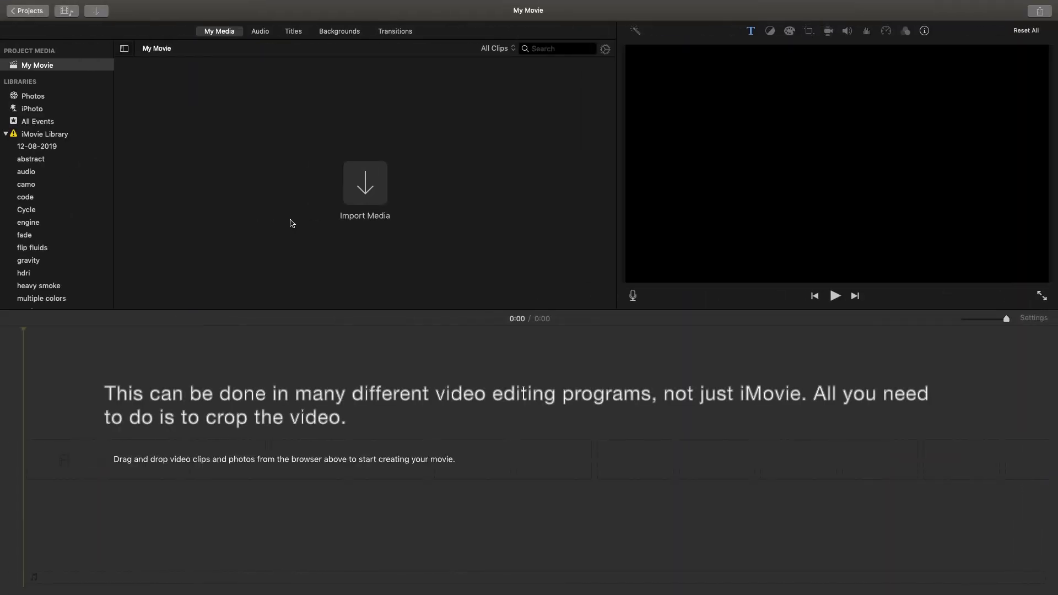
In iMovie, import the rendered Final Water Tut video into My Movie and place it on the timeline.
click(377, 180)
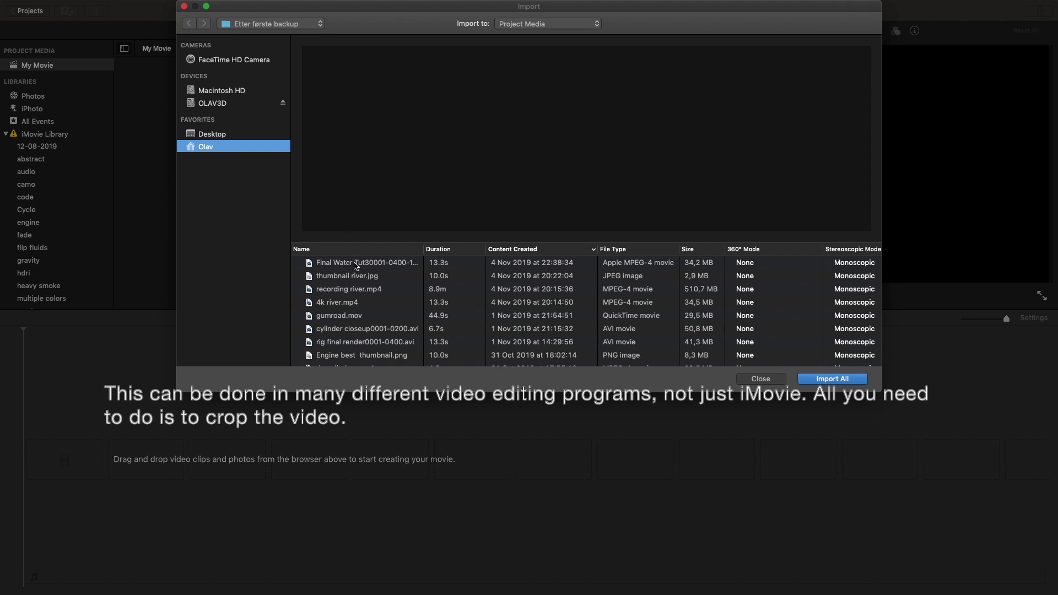
click(356, 267)
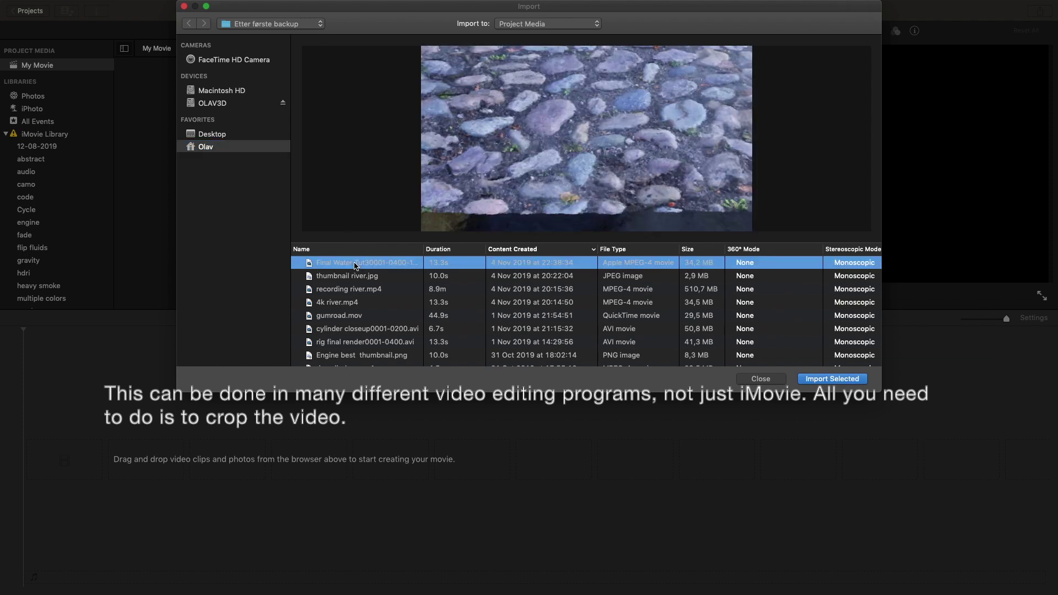
click(832, 379)
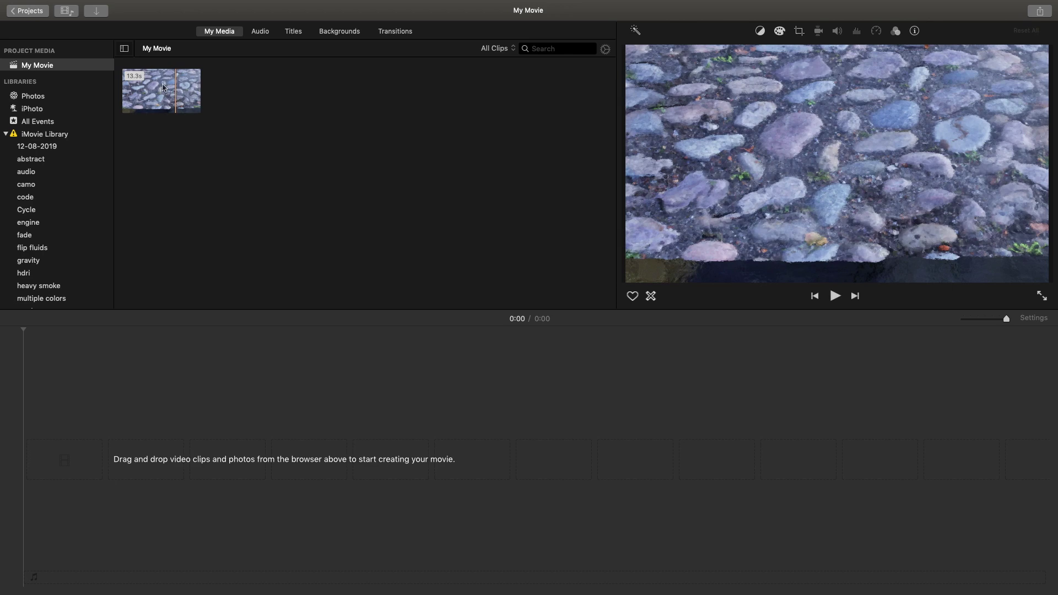
drag(163, 87, 118, 420)
click(184, 448)
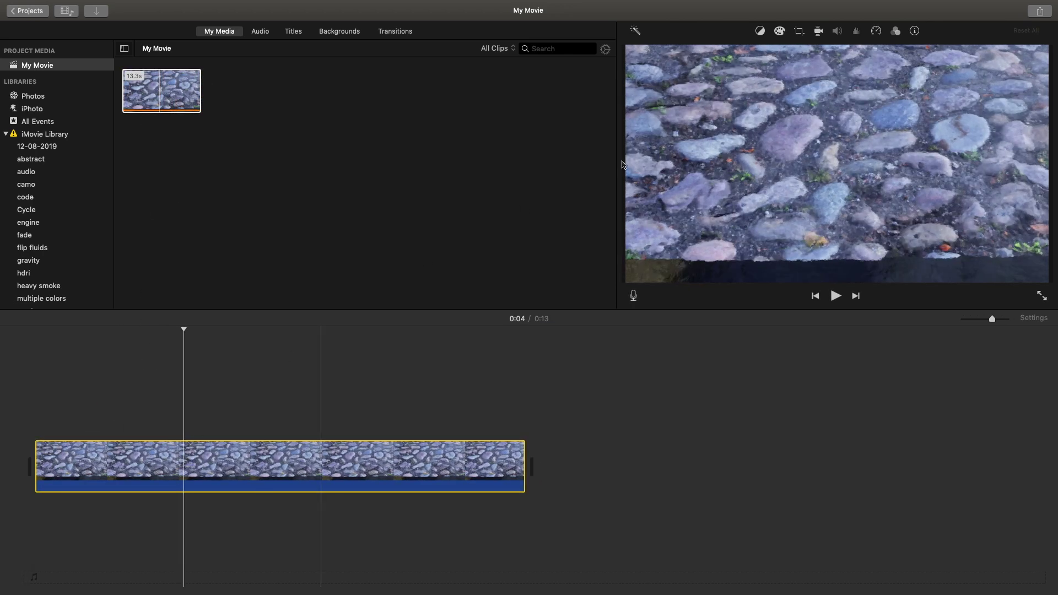
Crop the clip with Crop to Fill to cut off the dark strip along its lower edge, and check other frames.
click(799, 32)
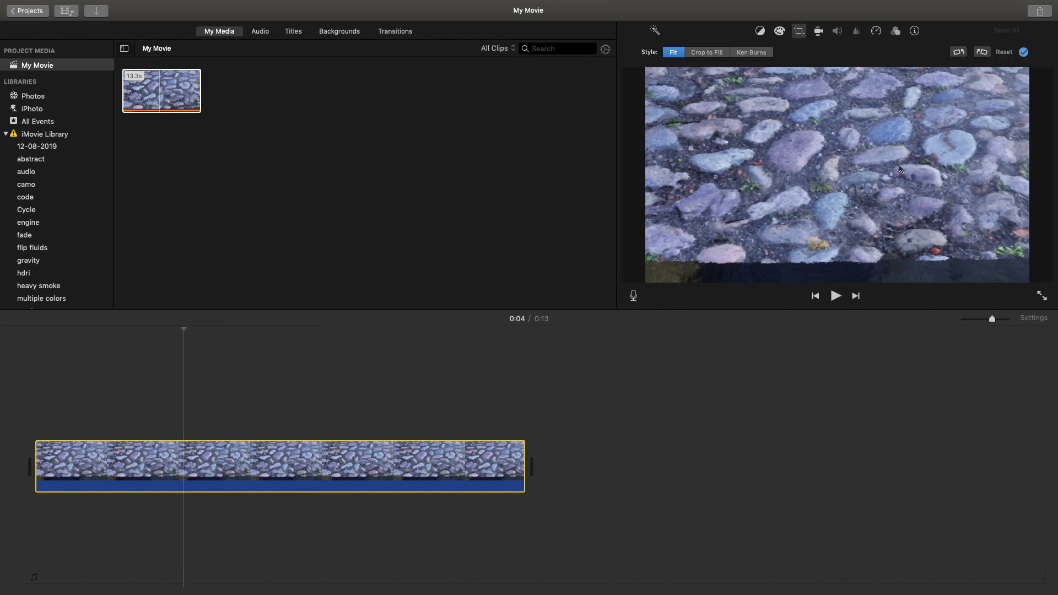
click(710, 52)
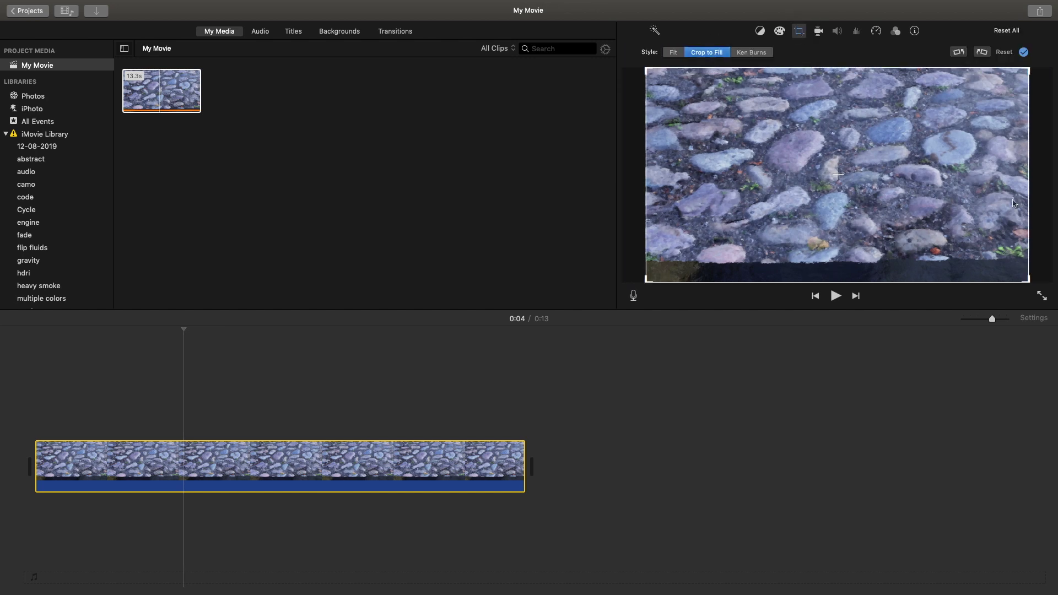
drag(1028, 282, 1013, 255)
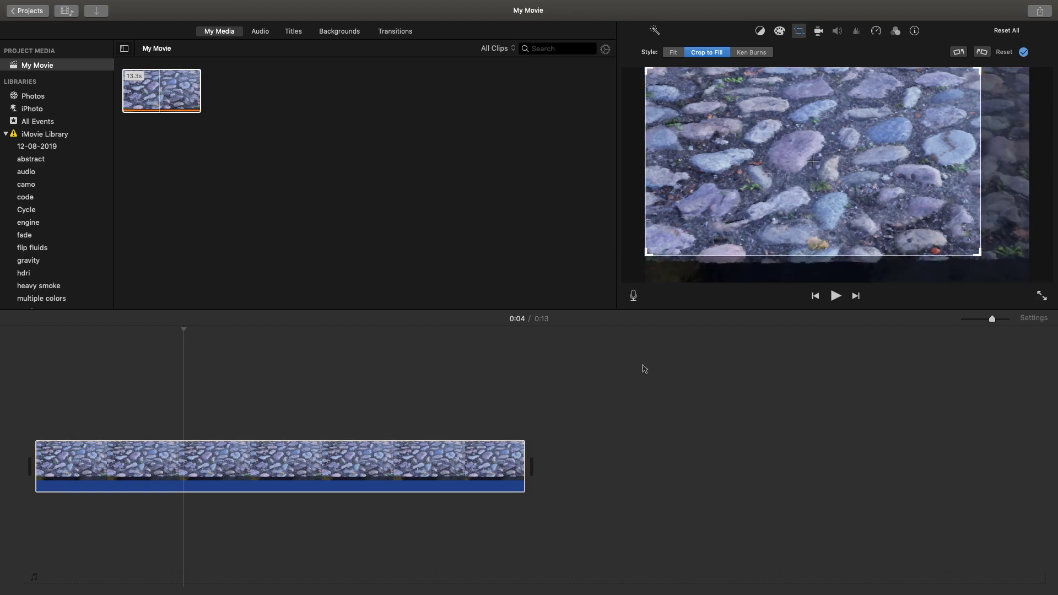
click(500, 379)
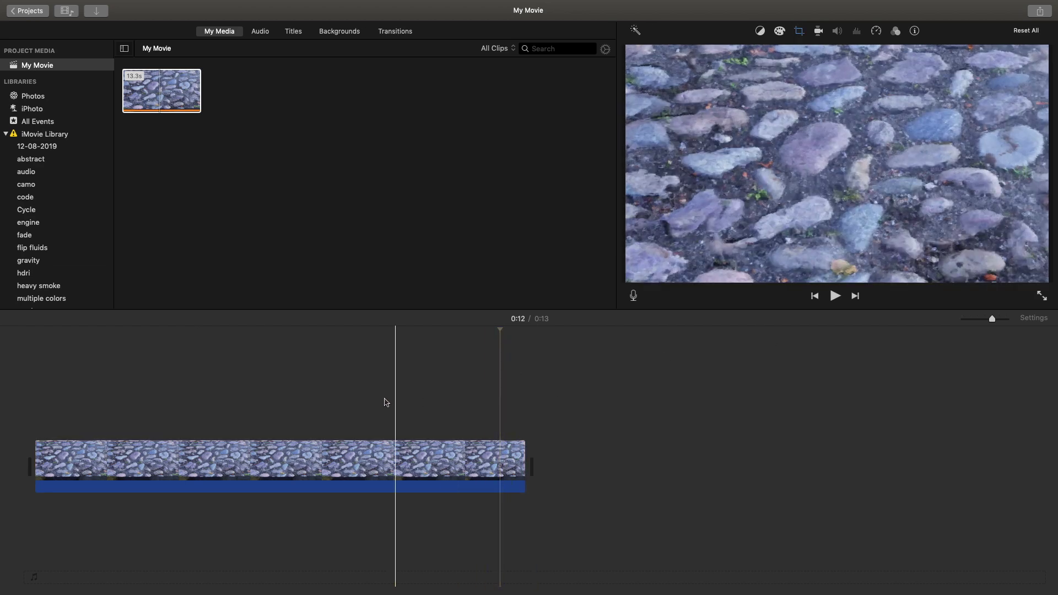
click(397, 458)
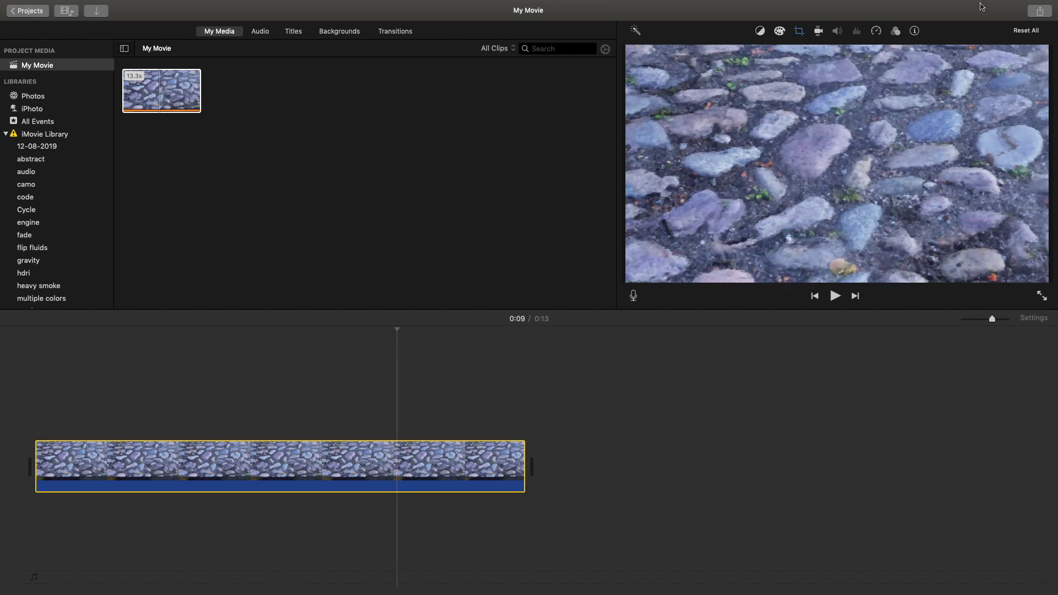
Set up a file export of the cropped movie with compression set to Better Quality.
click(1035, 13)
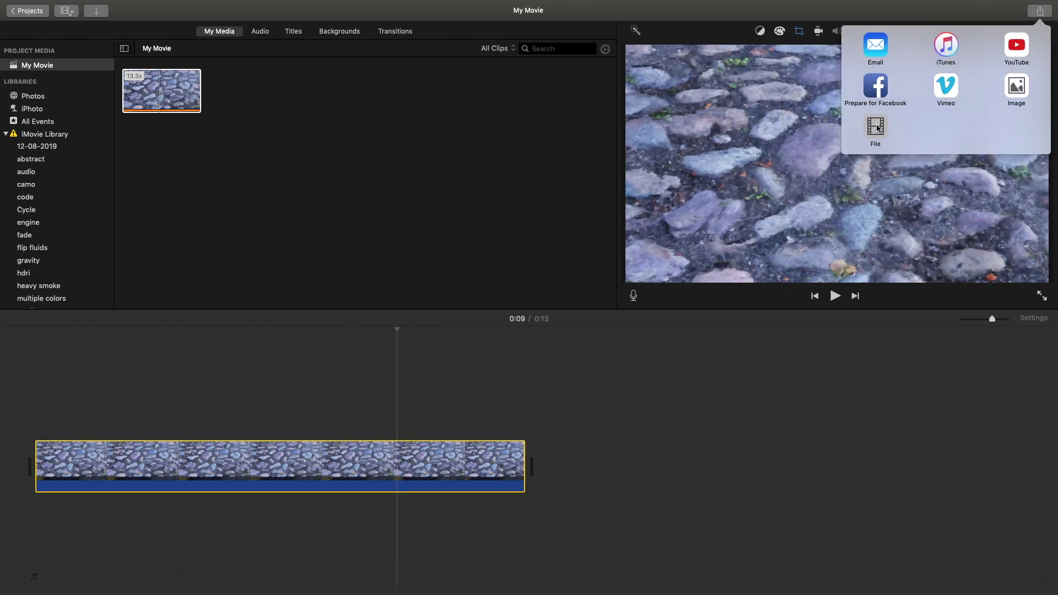
click(877, 128)
click(600, 233)
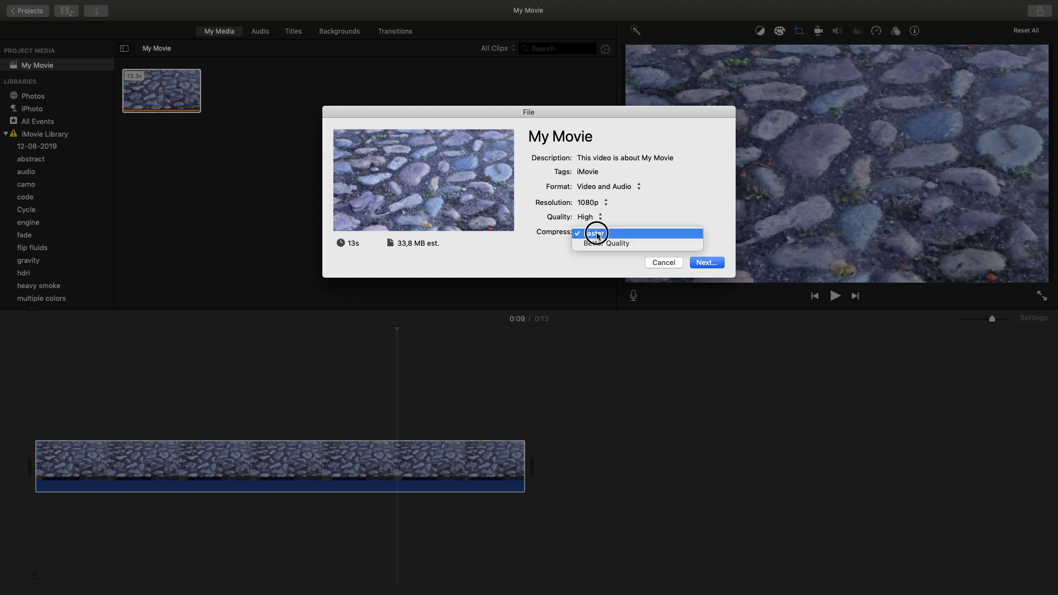
click(600, 244)
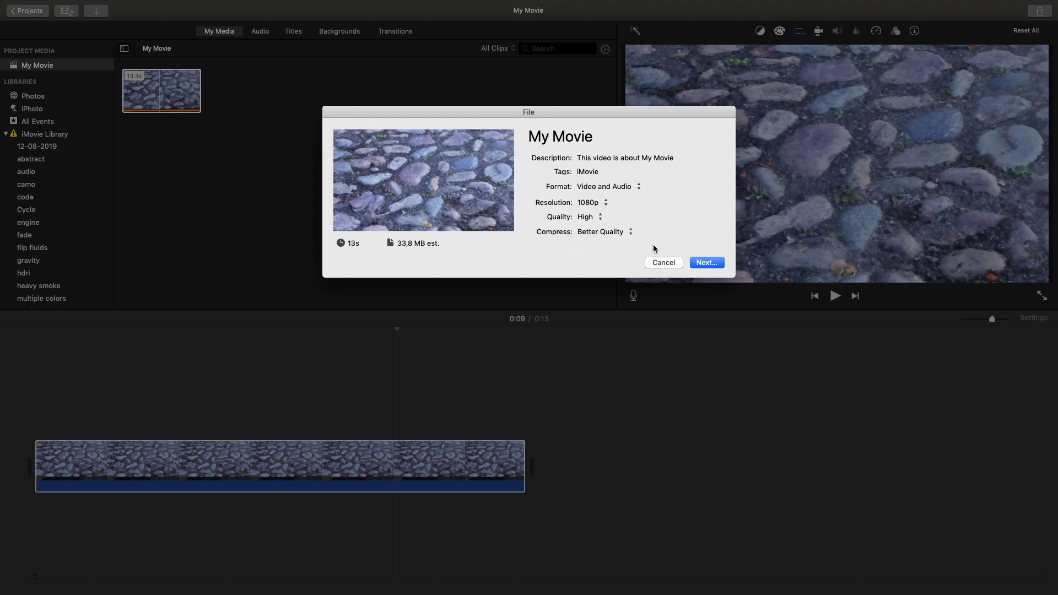